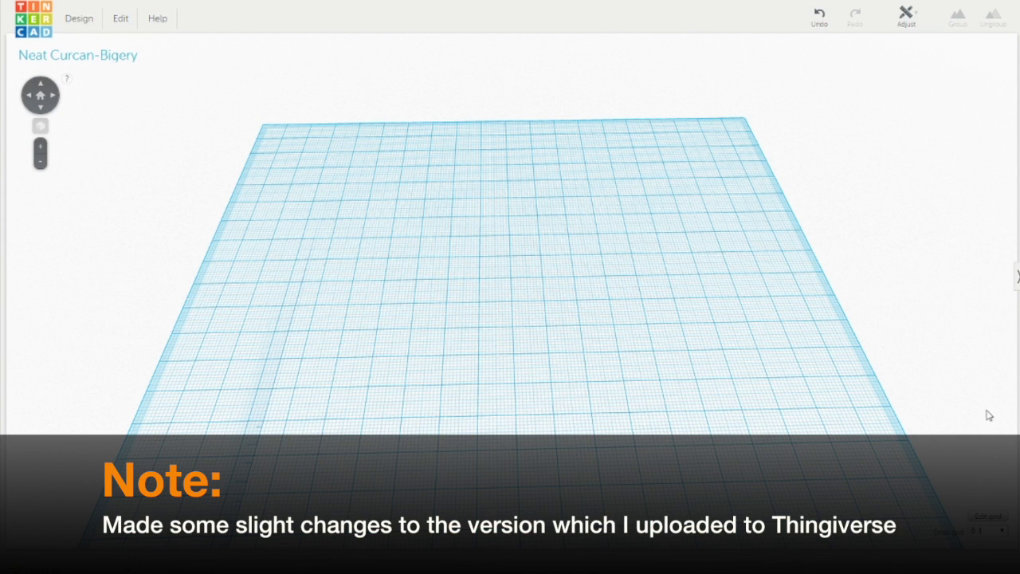
- Place a box on the workplane and size it to 25 mm wide, 25 mm deep and 5 mm high
drag(1019, 351, 473, 295)
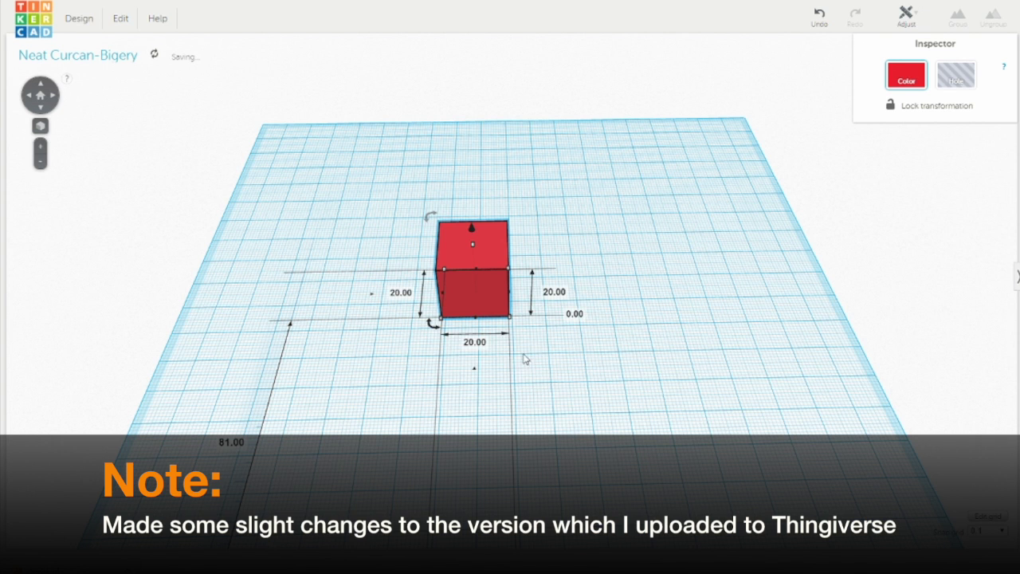
click(474, 342)
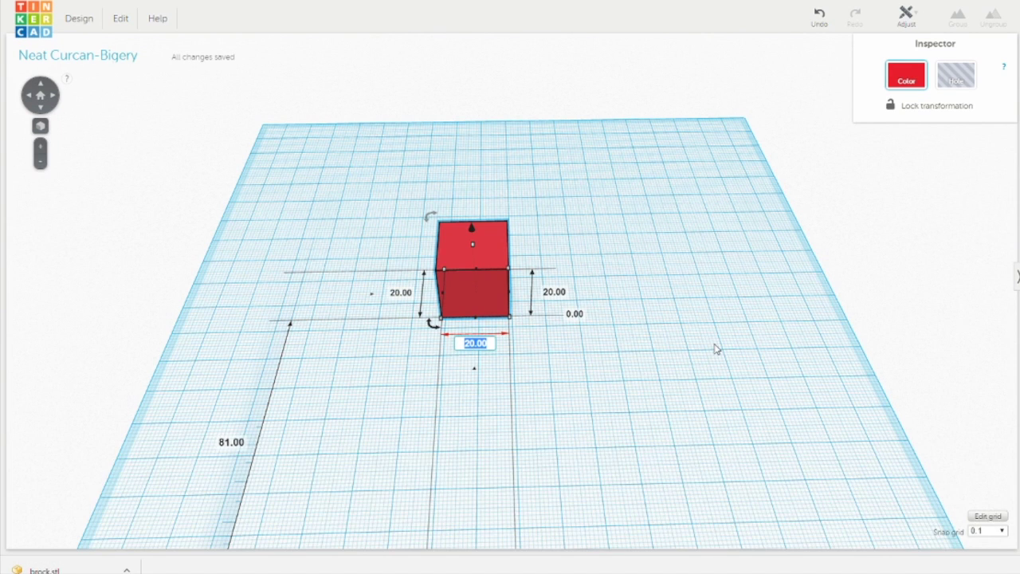
text(25)
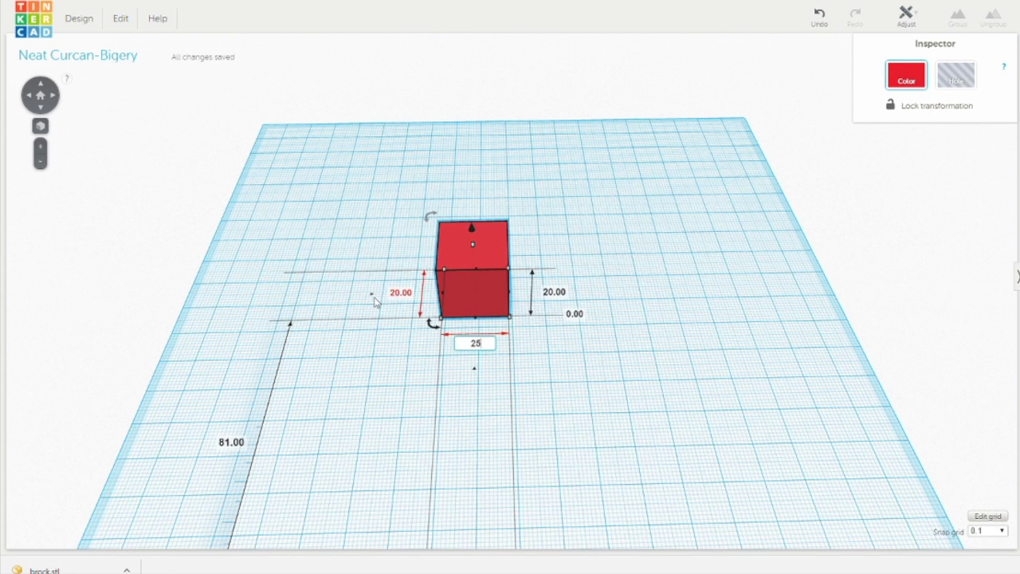
click(401, 293)
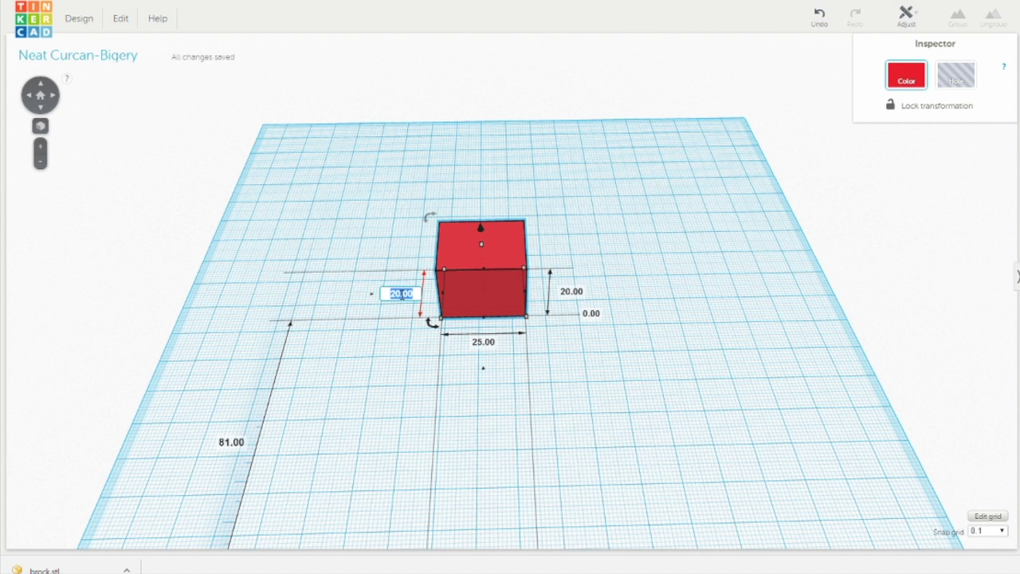
text(25)
key(Return)
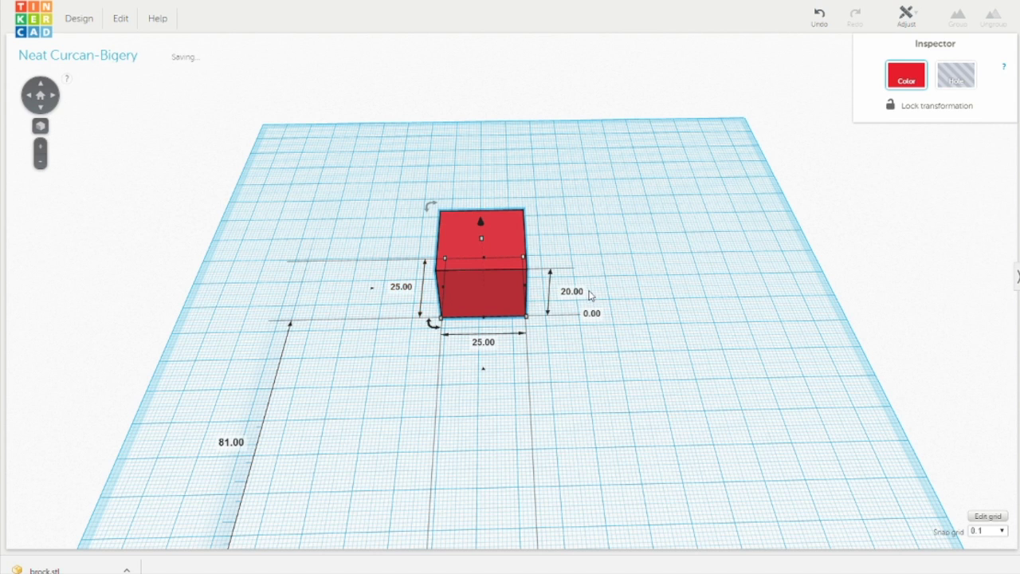
click(574, 291)
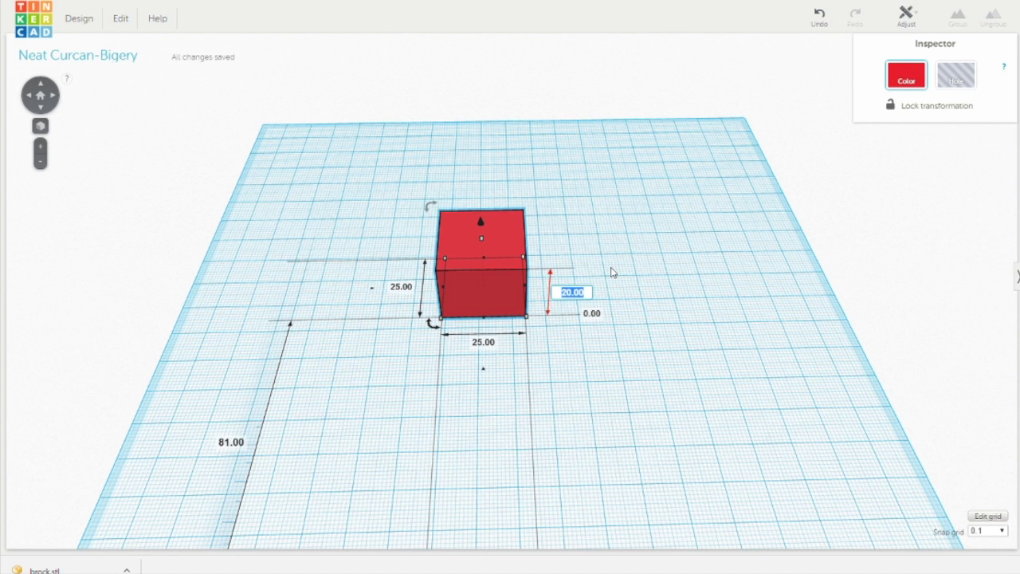
text(5)
key(Return)
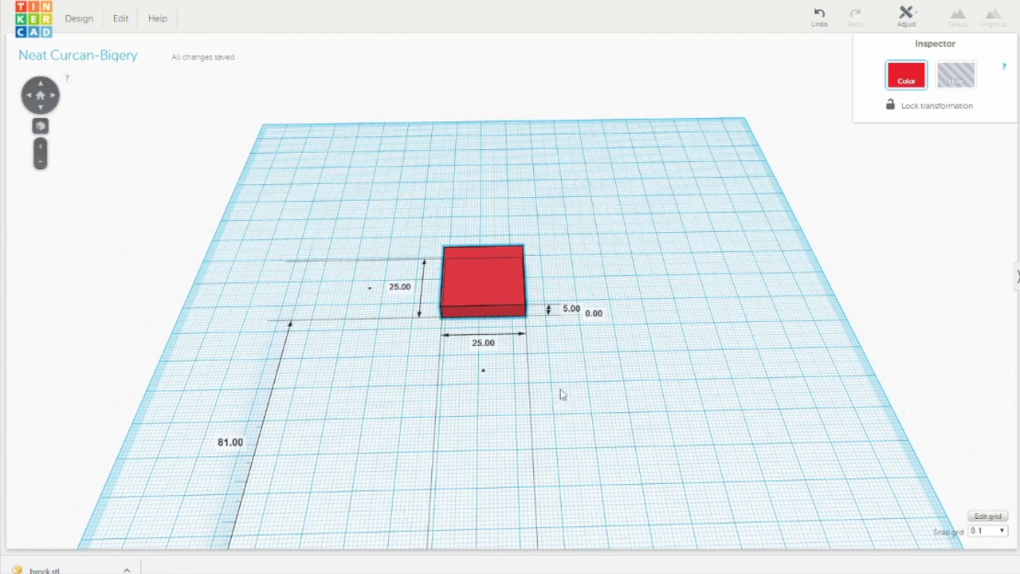
- Place a cylinder beside the red box and rotate it onto its side with a round face toward the workplane's front edge
right_drag(561, 410, 536, 376)
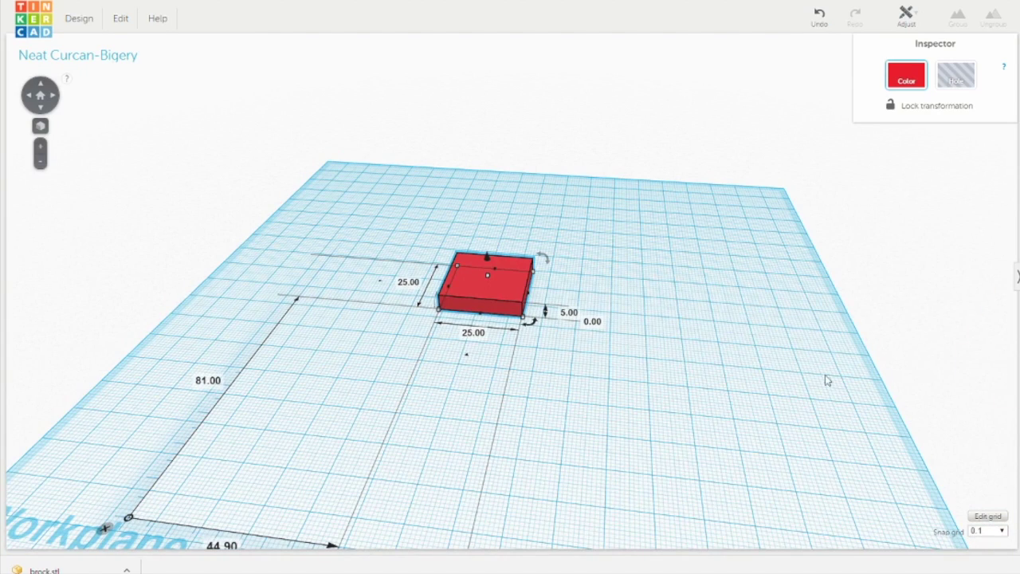
drag(827, 378, 633, 353)
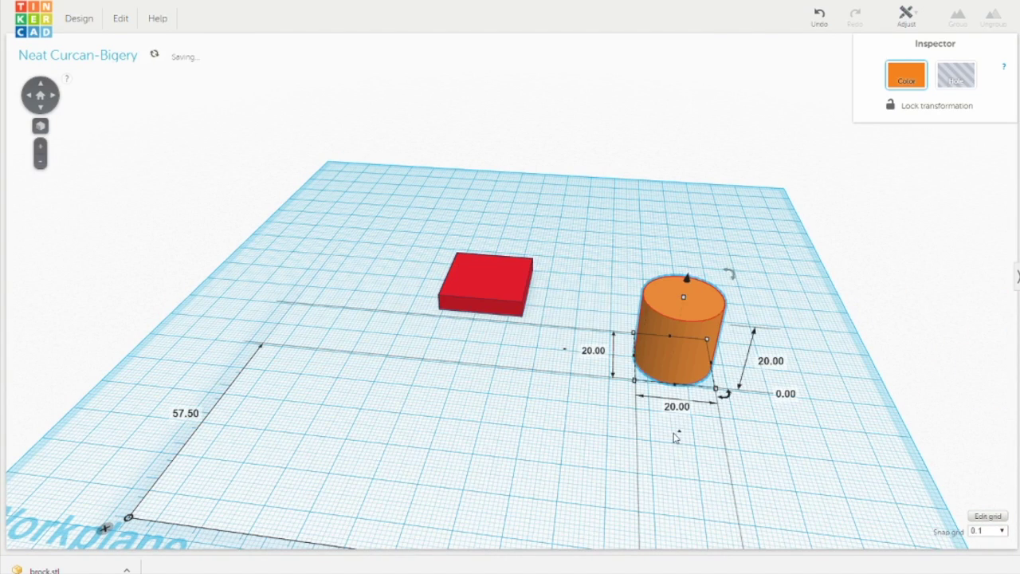
right_drag(676, 438, 584, 447)
drag(705, 305, 604, 288)
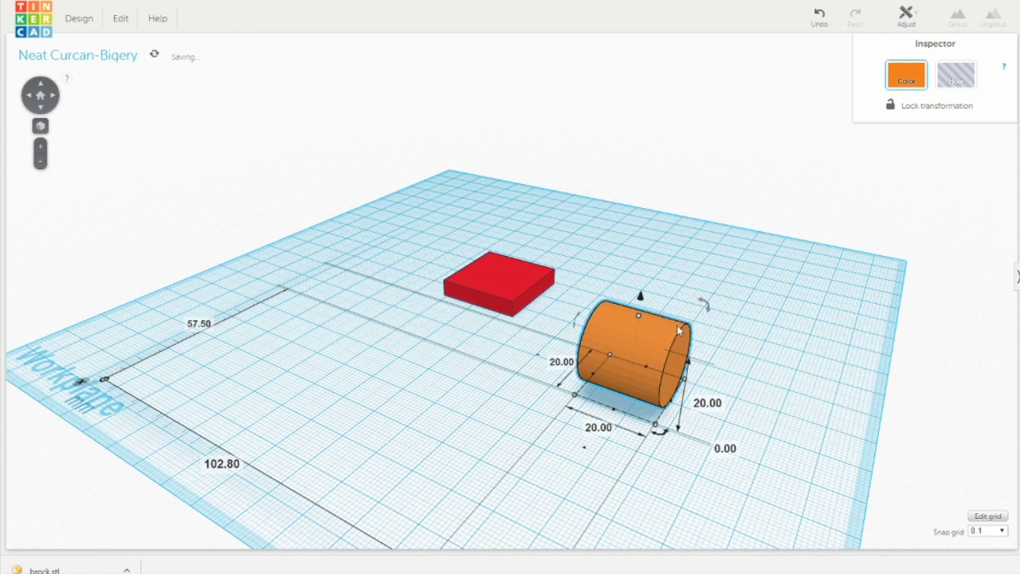
drag(664, 433, 710, 381)
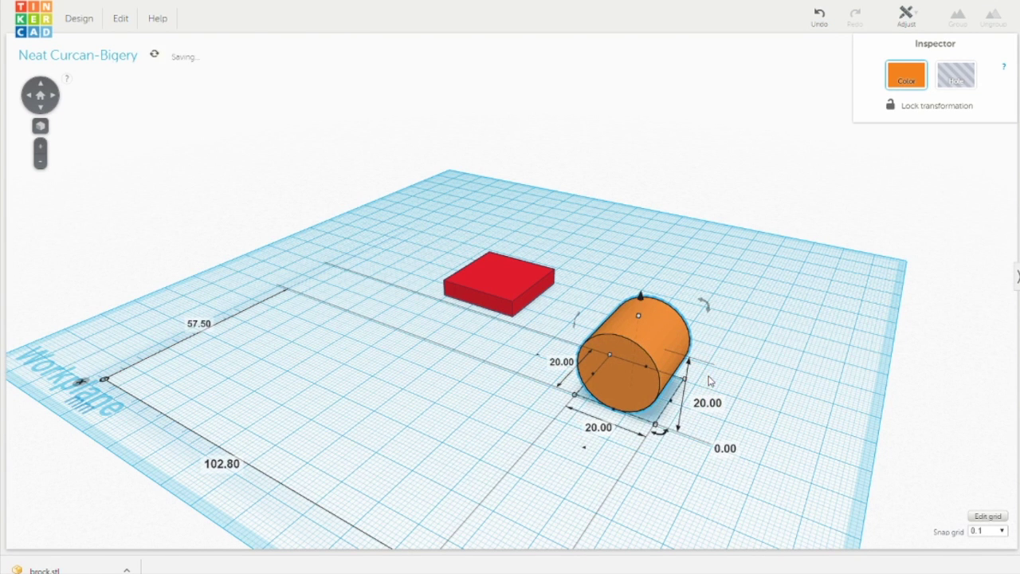
- Set the lying cylinder's width, height and length to 25 mm each
click(596, 427)
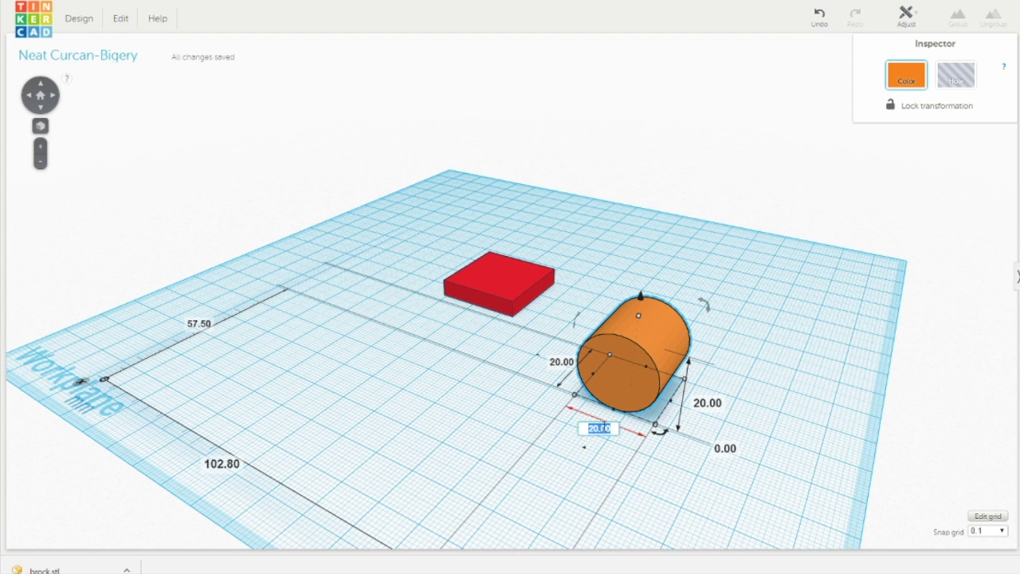
text(25)
click(714, 407)
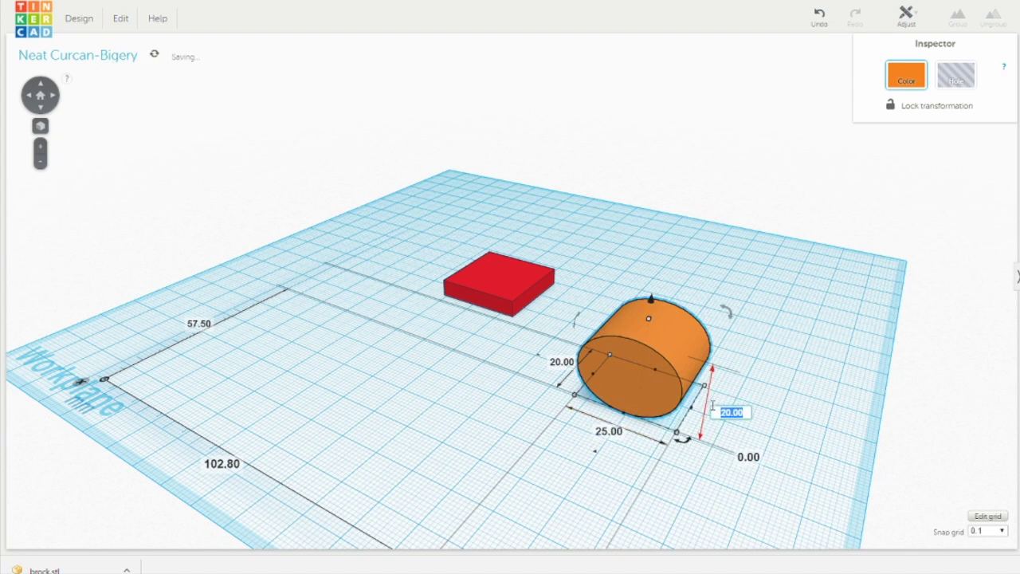
text(2)
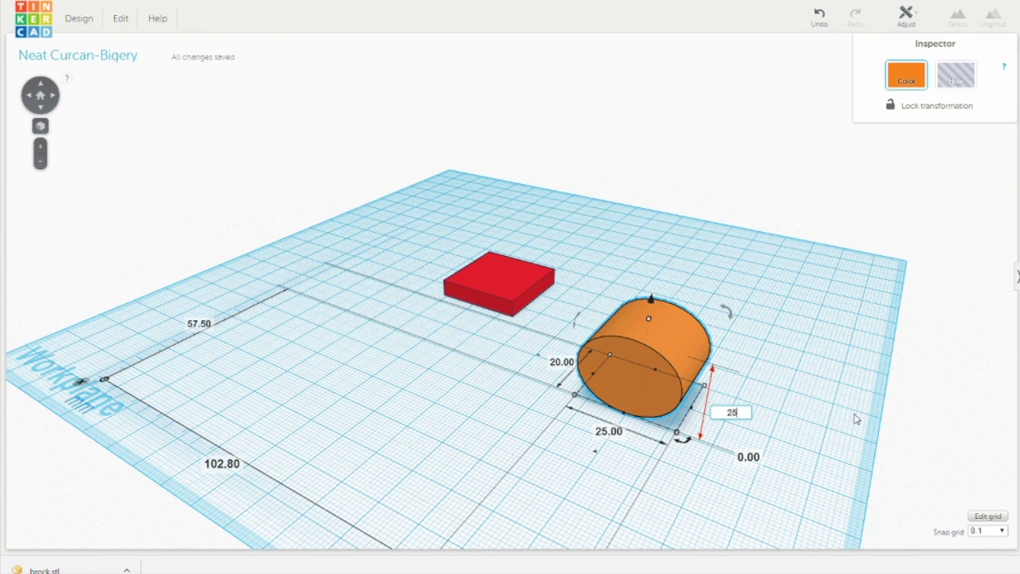
text(5)
key(Return)
click(562, 362)
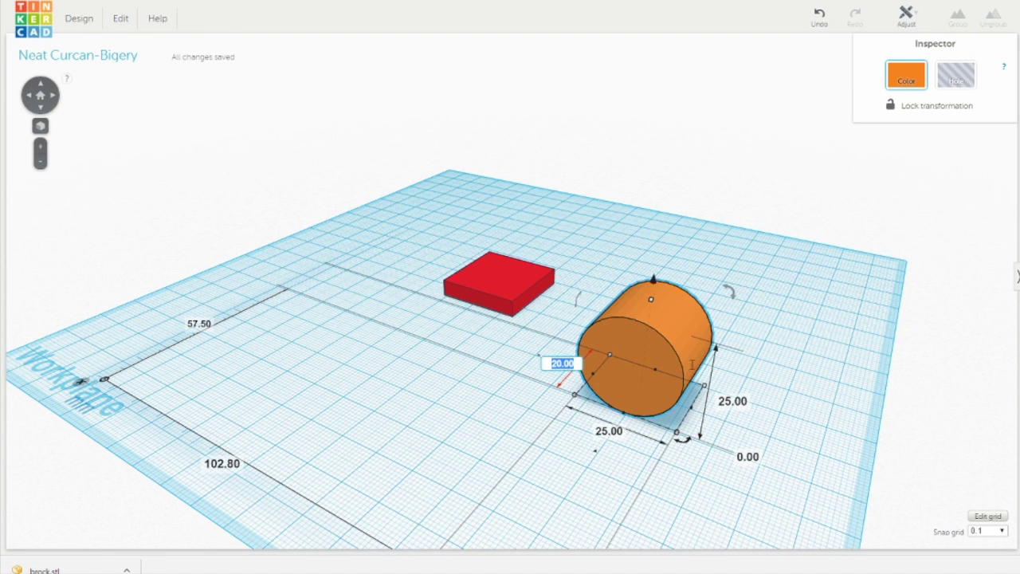
text(25)
key(Return)
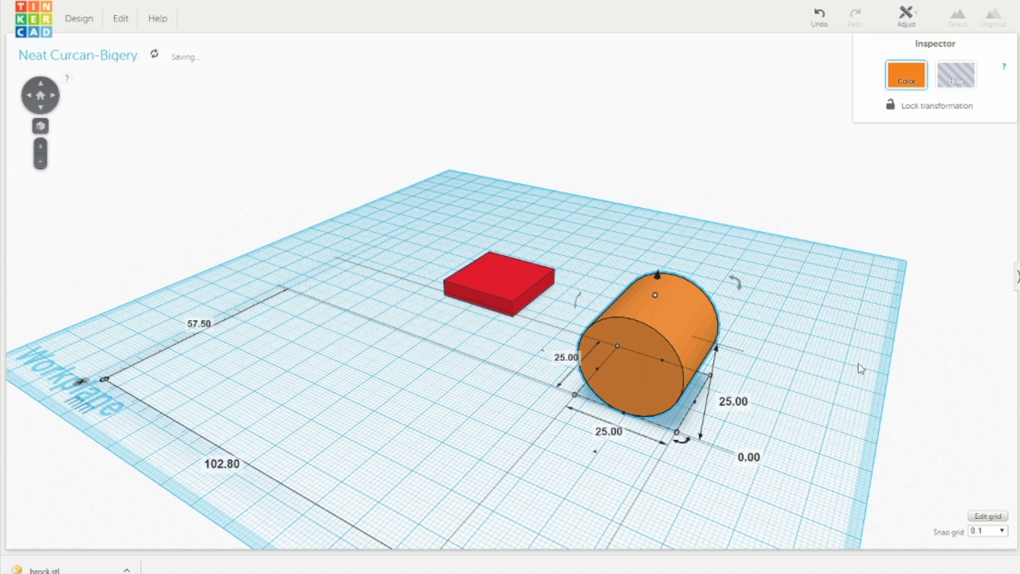
- Move the orange cylinder over the red box and raise it 4.9 mm above the workplane so it rests on the box
drag(645, 320, 503, 251)
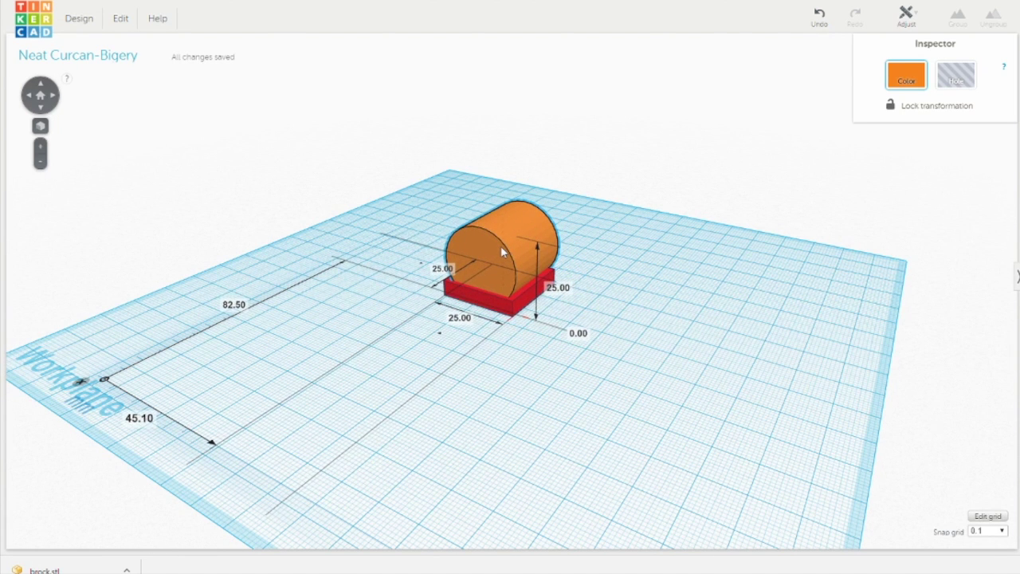
right_drag(465, 377, 554, 357)
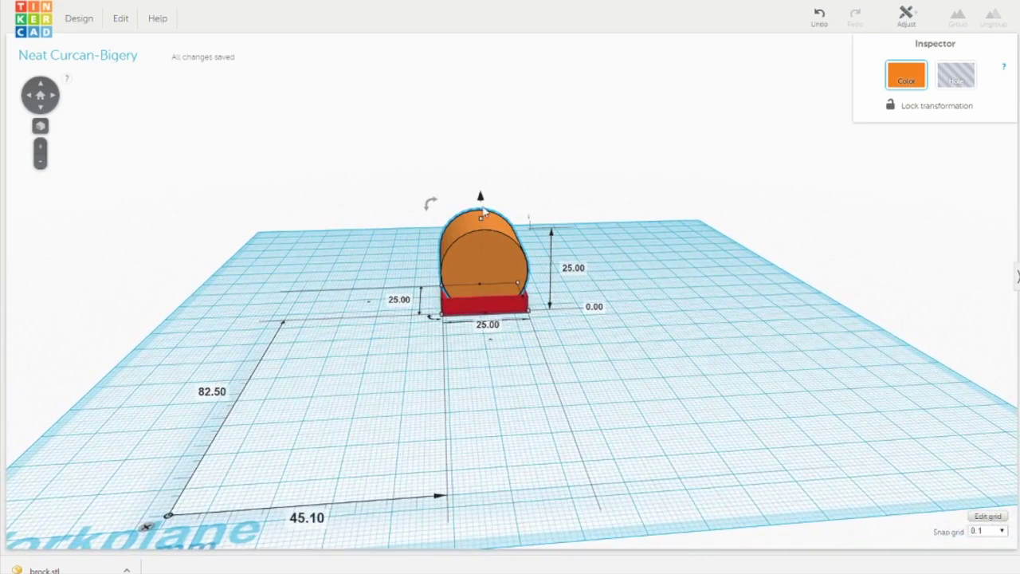
drag(479, 197, 482, 183)
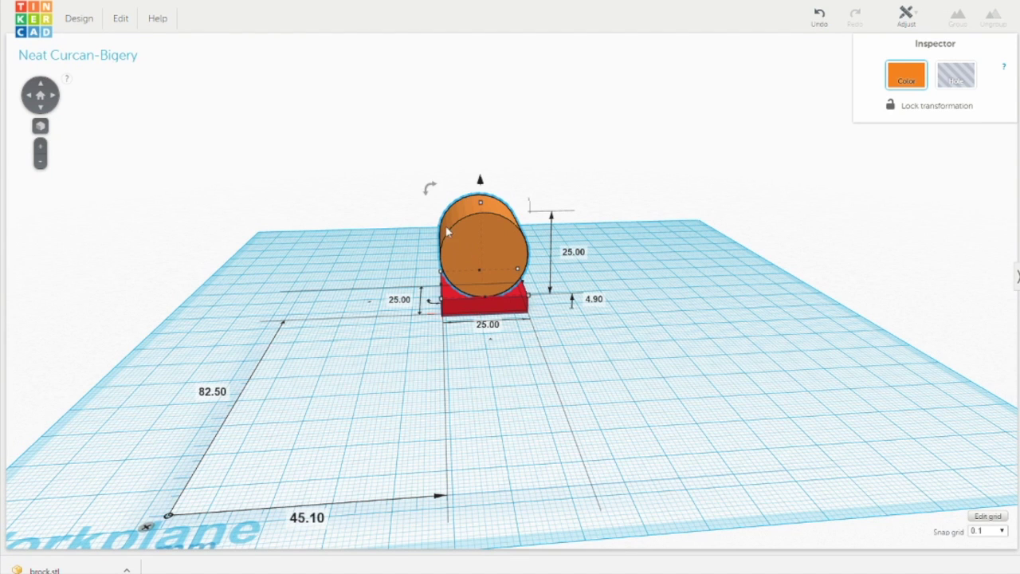
- Duplicate the orange cylinder and move the copy off the base to the open workplane beside it
click(120, 19)
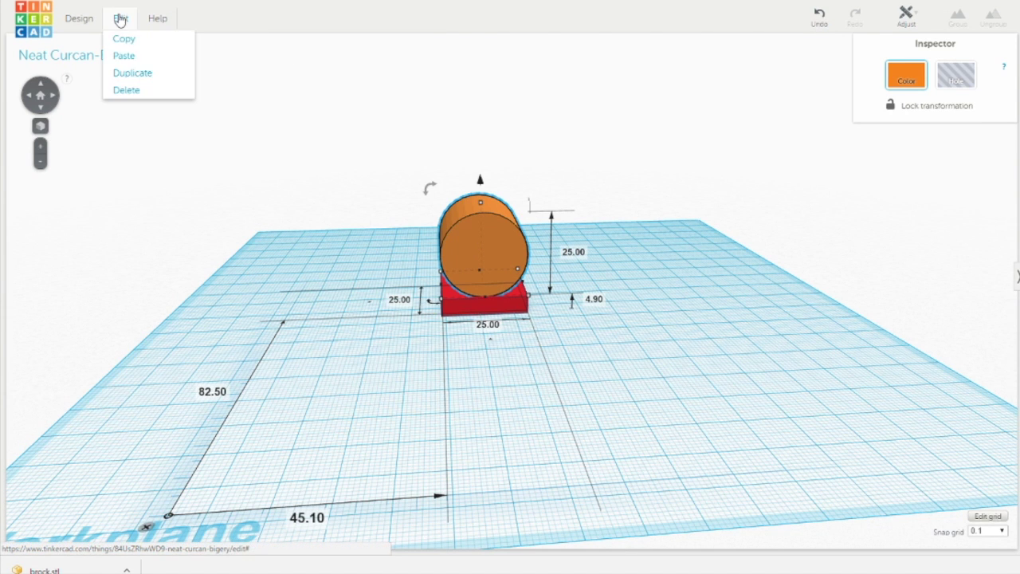
click(134, 73)
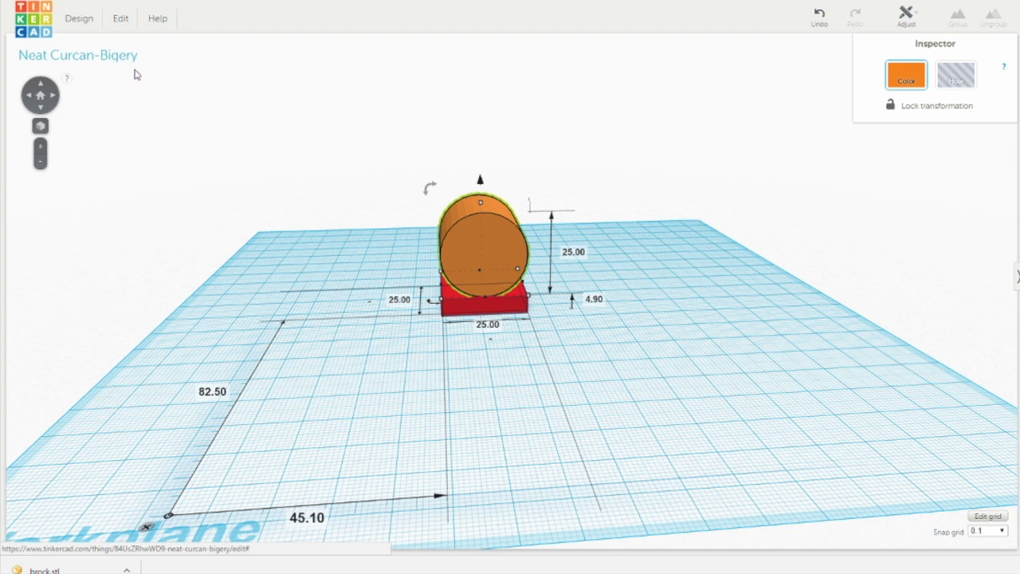
drag(481, 229, 610, 230)
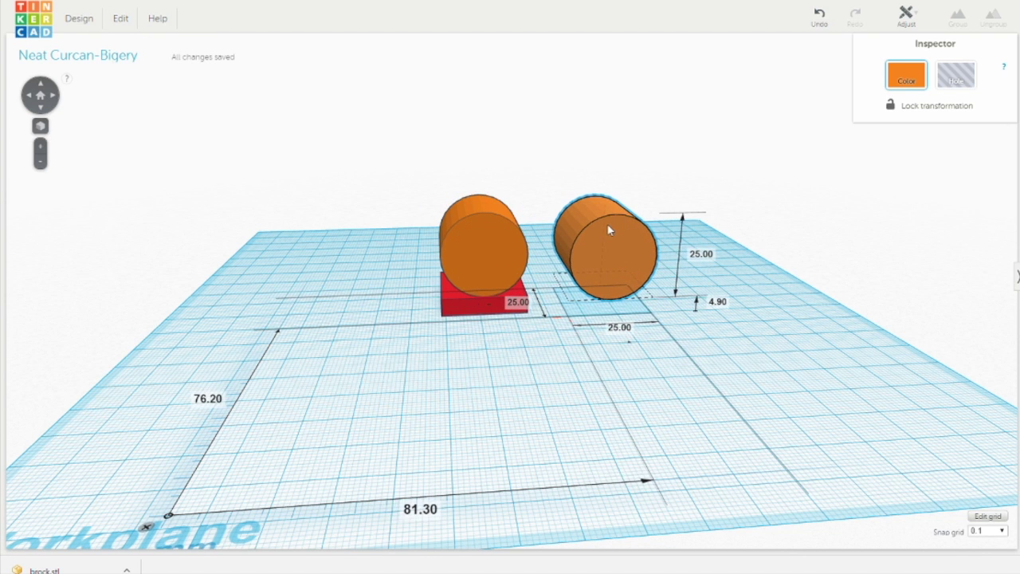
- Resize the copied cylinder to a 20 mm diameter and a 30 mm length
click(701, 253)
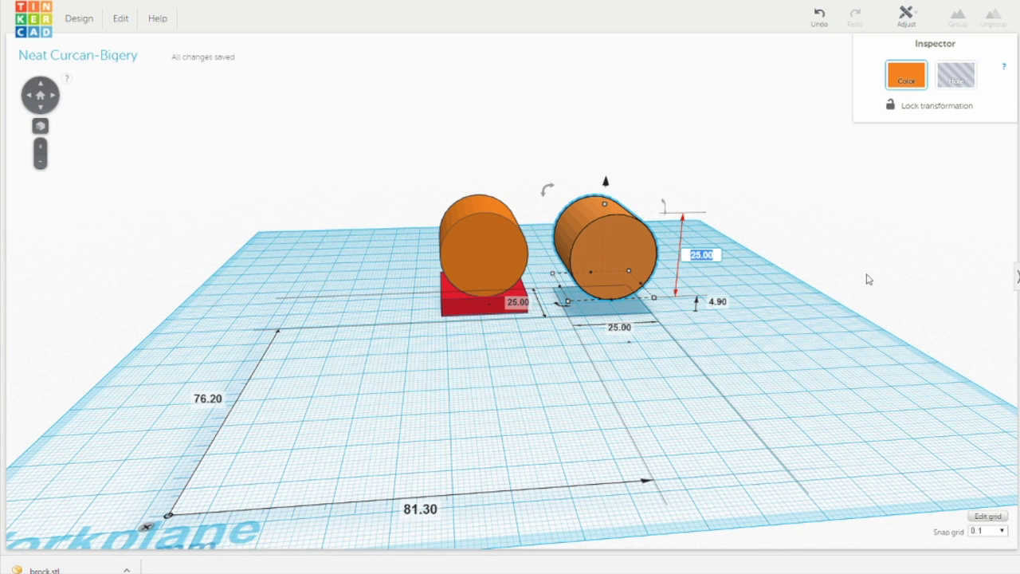
text(20)
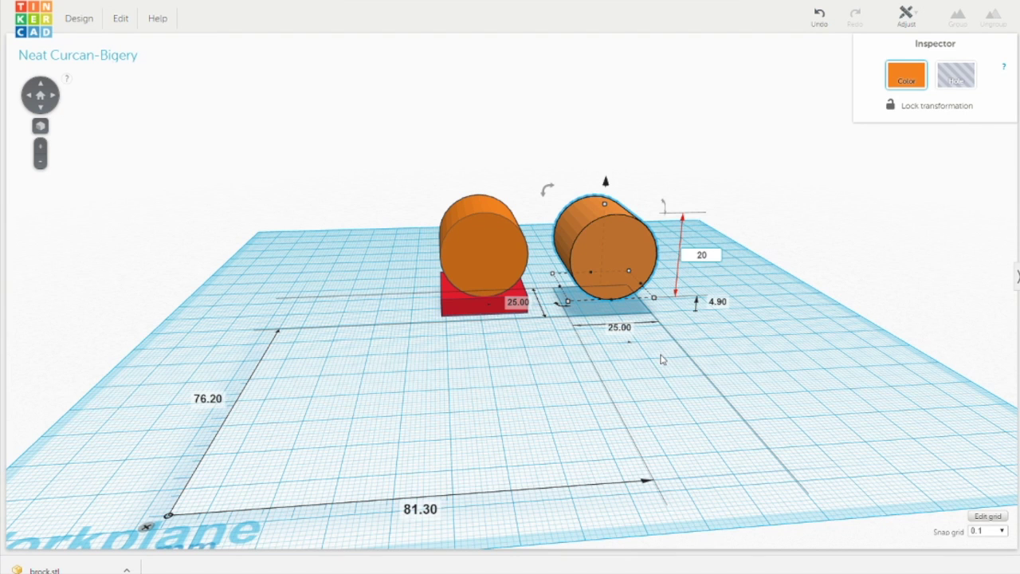
click(634, 327)
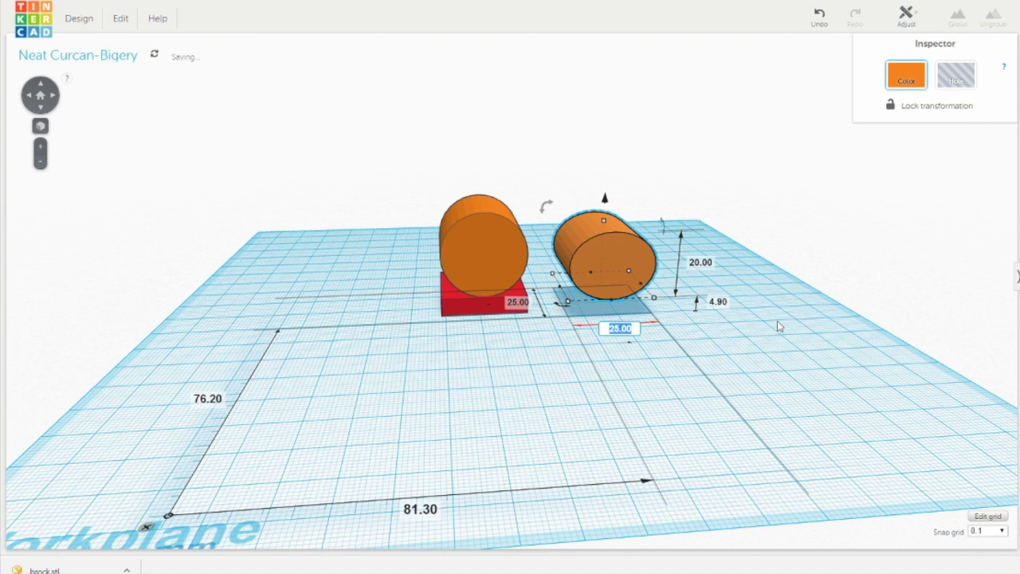
text(20)
key(Return)
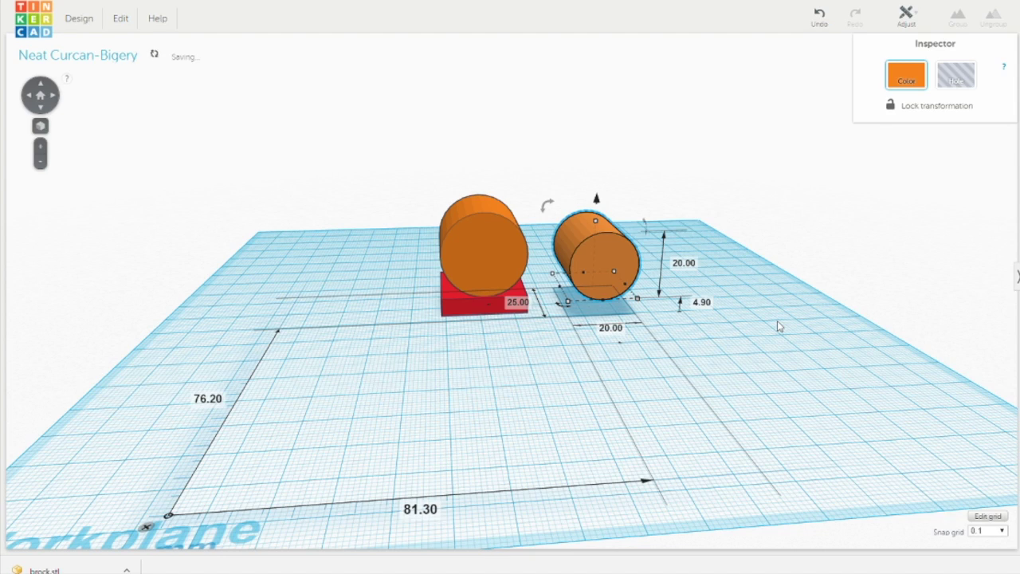
right_drag(752, 346, 611, 360)
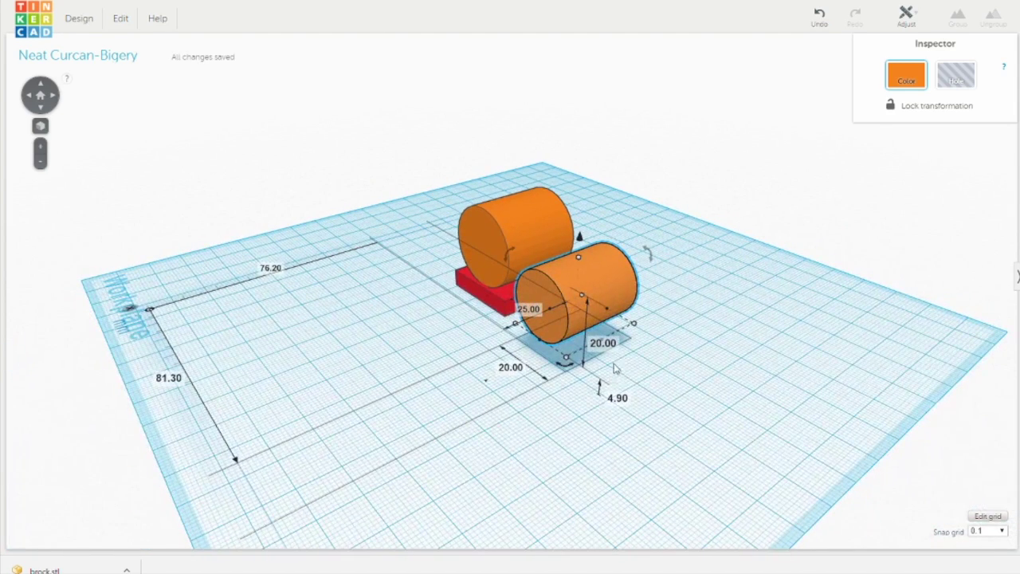
click(526, 308)
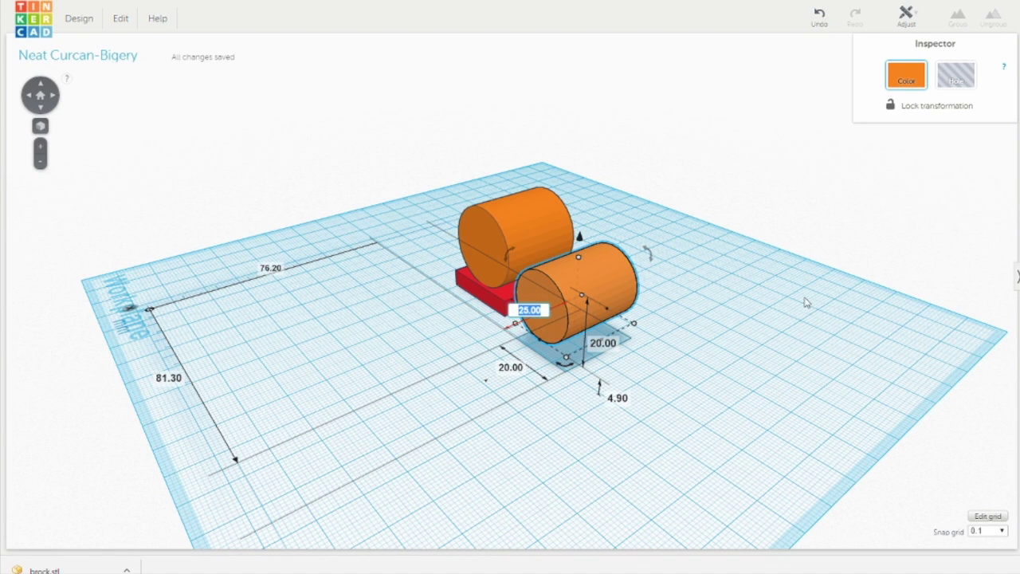
text(30)
key(Return)
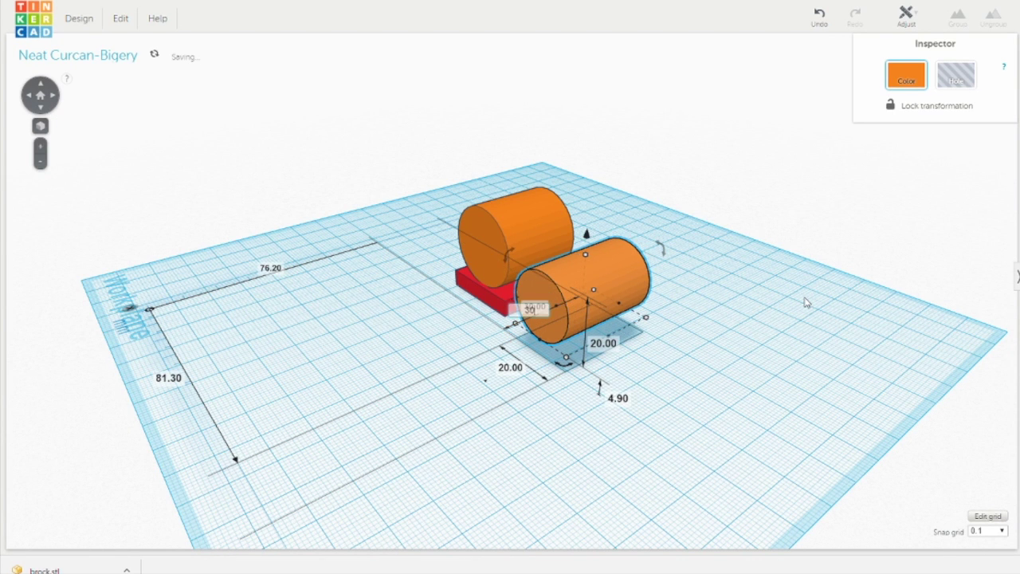
- Turn the 20 mm cylinder into a hole and move it inside the larger orange cylinder
click(956, 75)
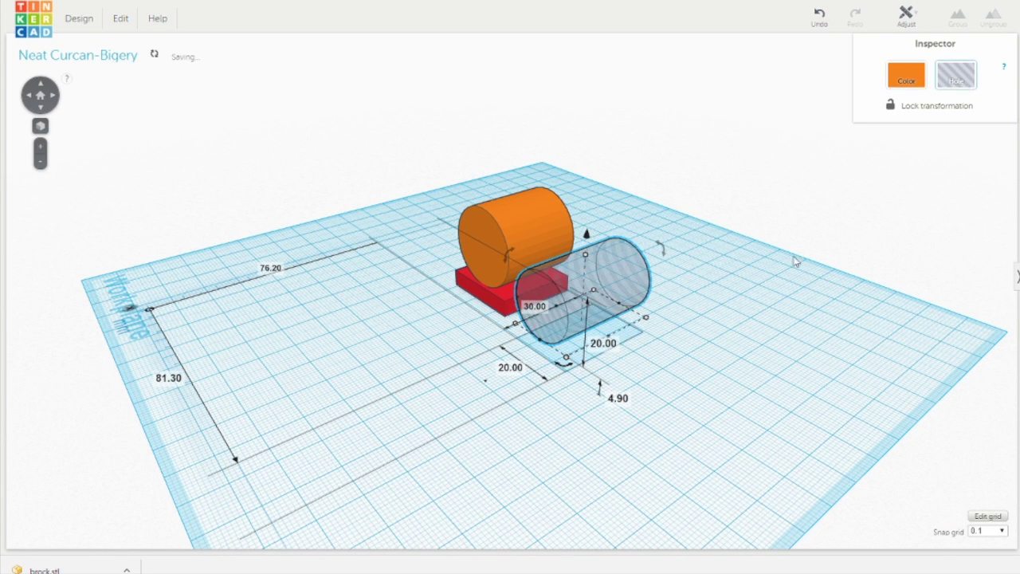
right_drag(360, 421, 533, 380)
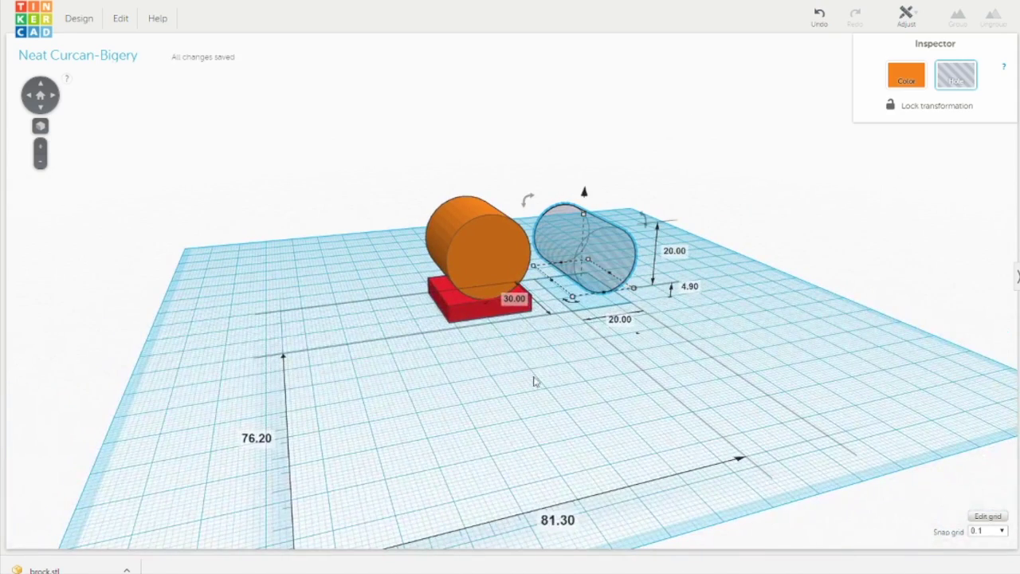
drag(600, 247, 484, 246)
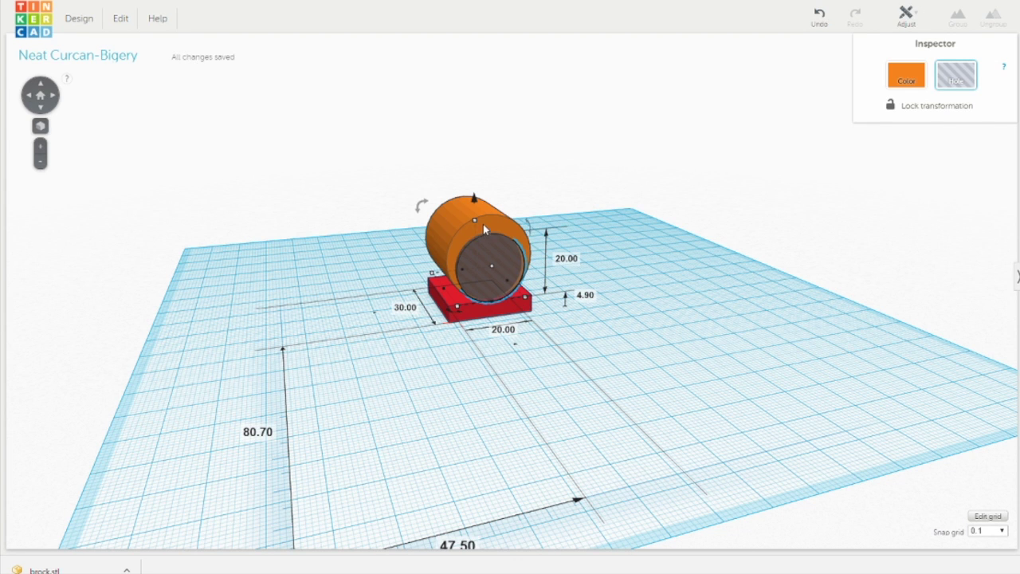
- Align the cylindrical hole with the centre of the orange cylinder's height
key(ctrl+a)
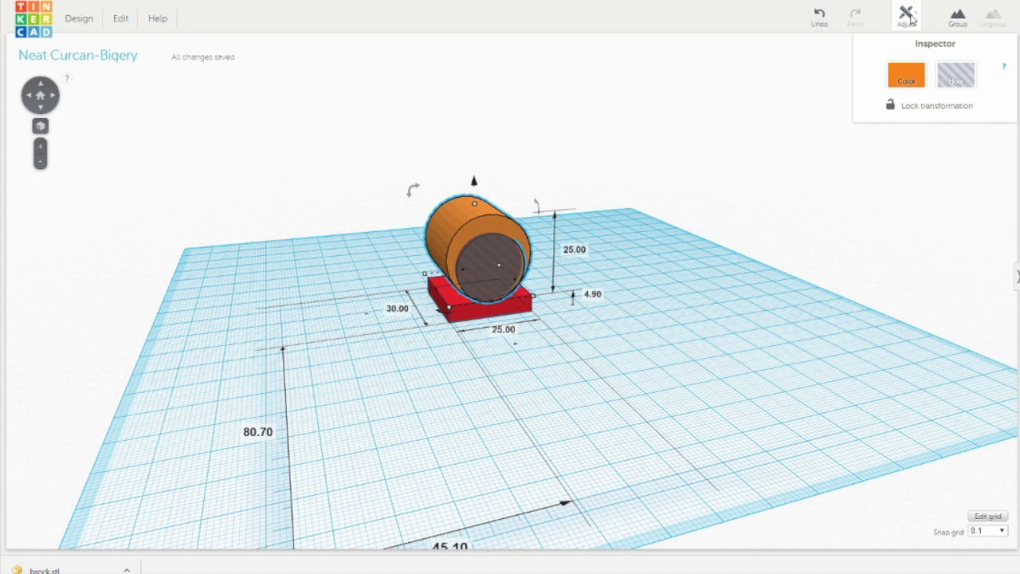
click(911, 19)
click(909, 38)
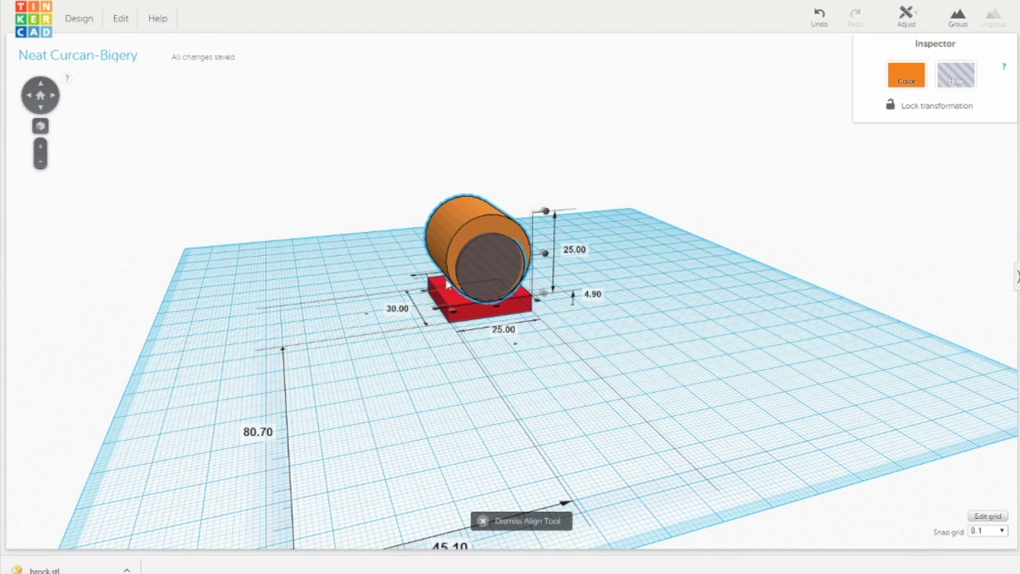
click(546, 253)
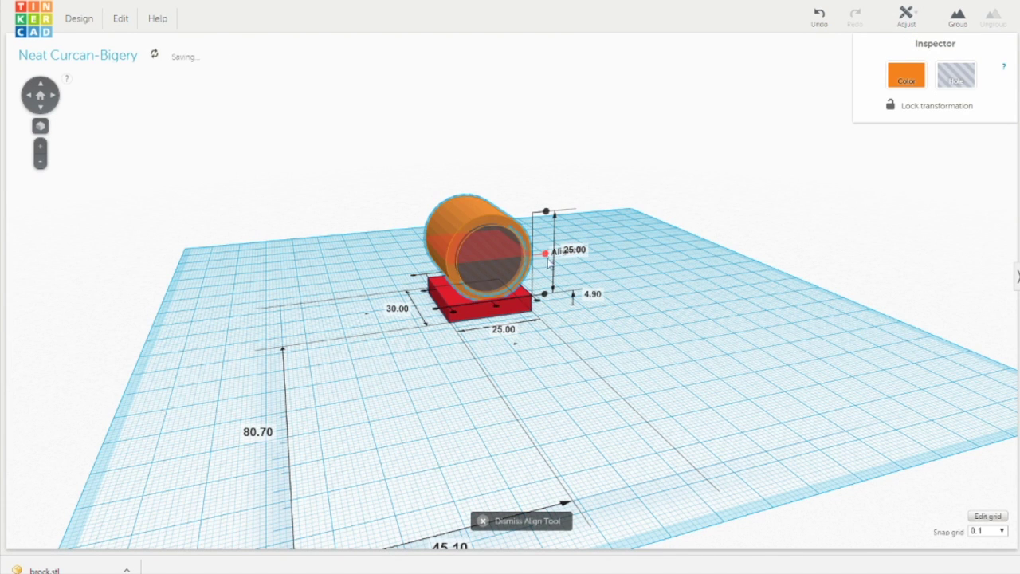
click(556, 383)
- Add a red box beside the tube and set its depth to 10 mm and its height to 30 mm
right_drag(669, 353, 521, 376)
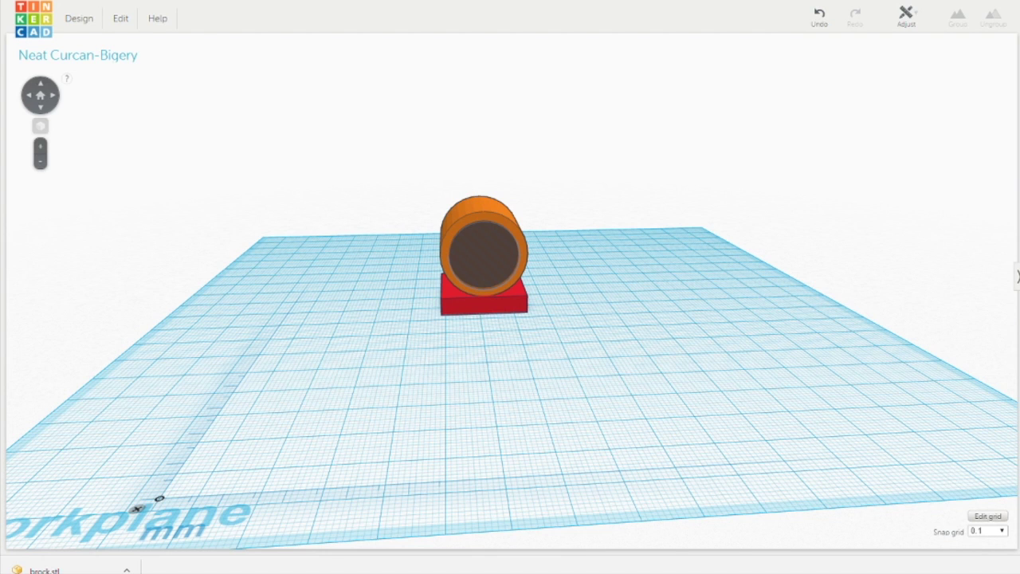
drag(993, 378, 599, 346)
click(522, 346)
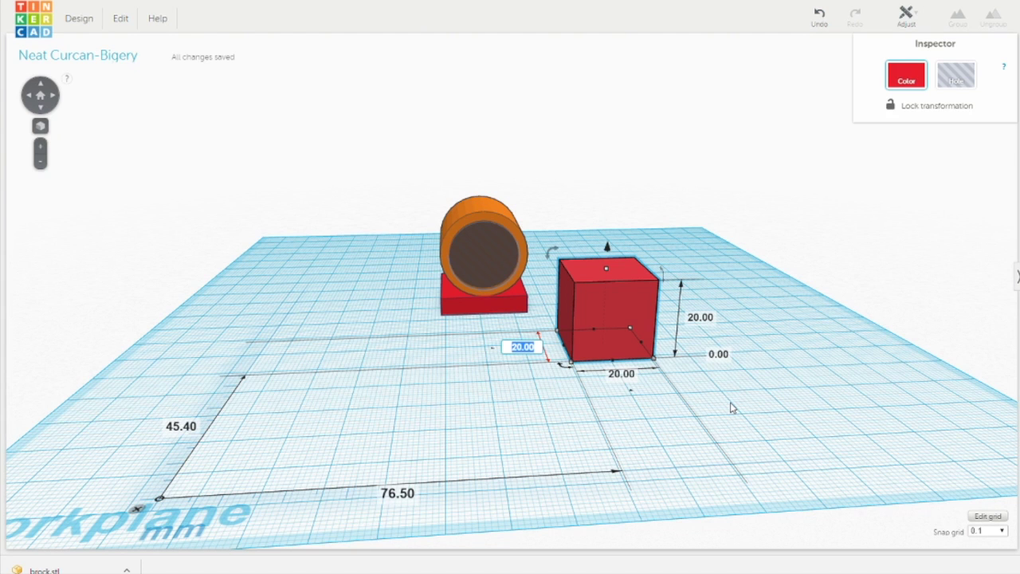
text(10)
key(Return)
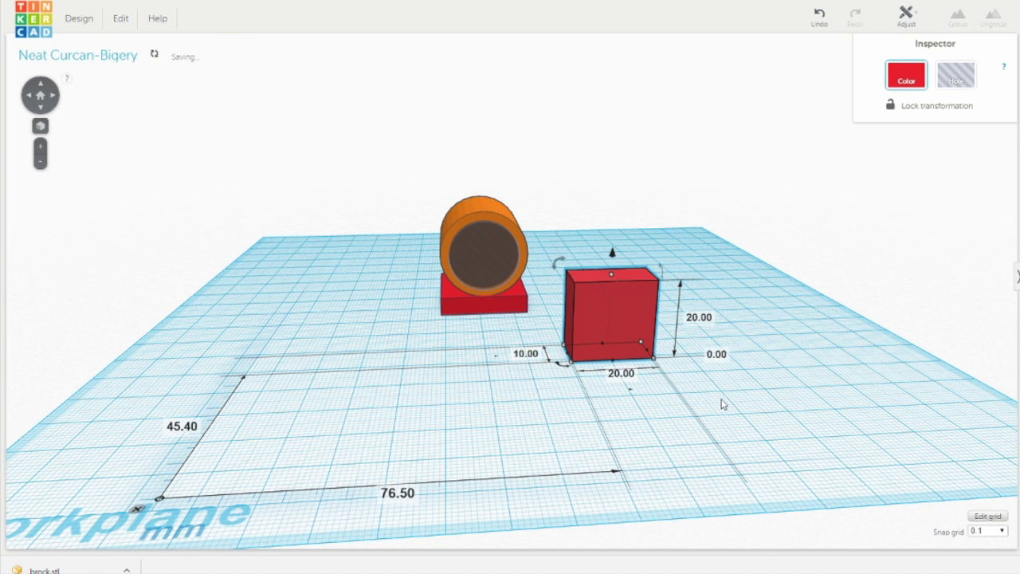
click(701, 318)
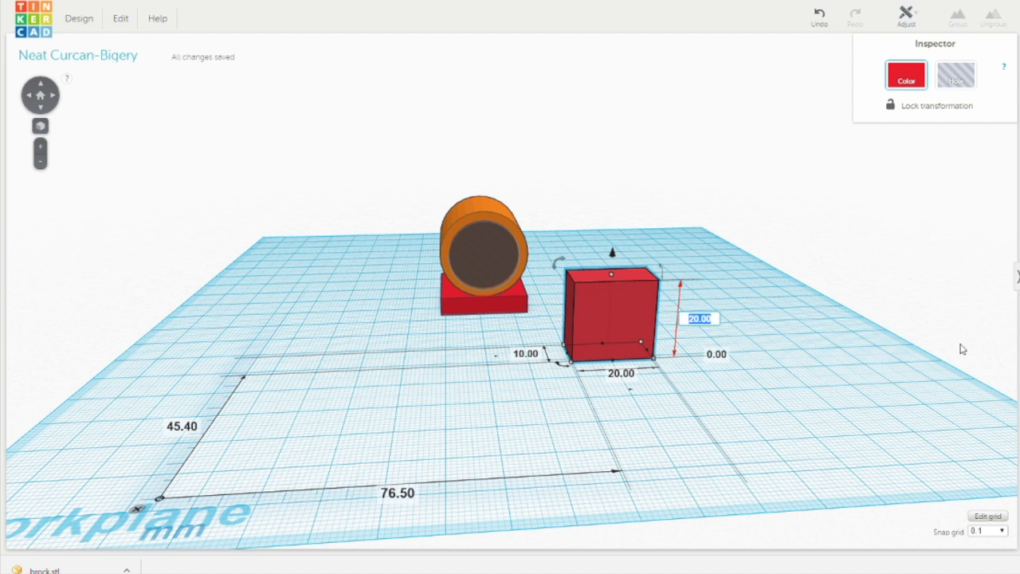
text(30)
key(Return)
- Move the upright red box over the base so it passes through the orange cylinder
drag(626, 279, 598, 266)
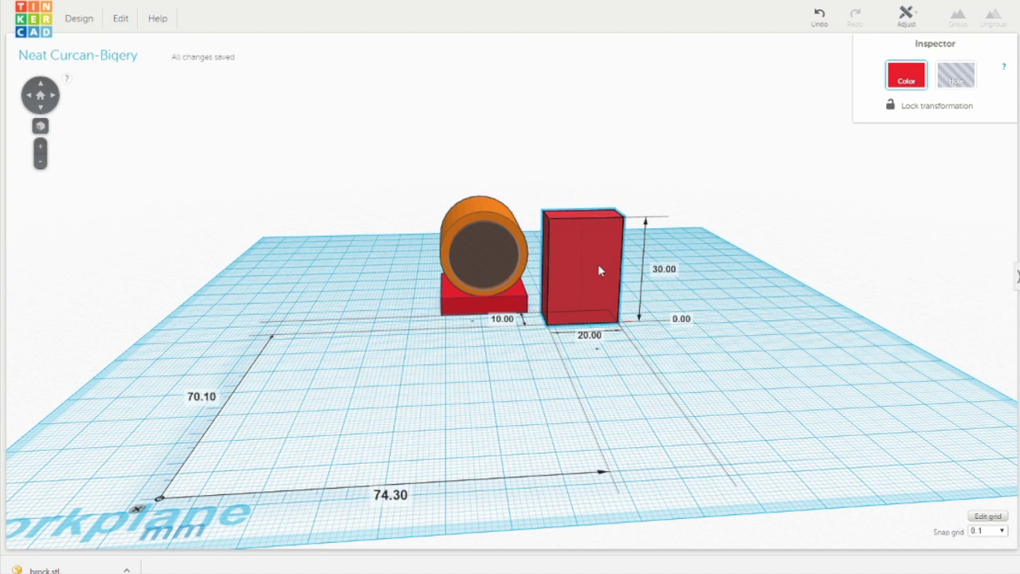
click(590, 335)
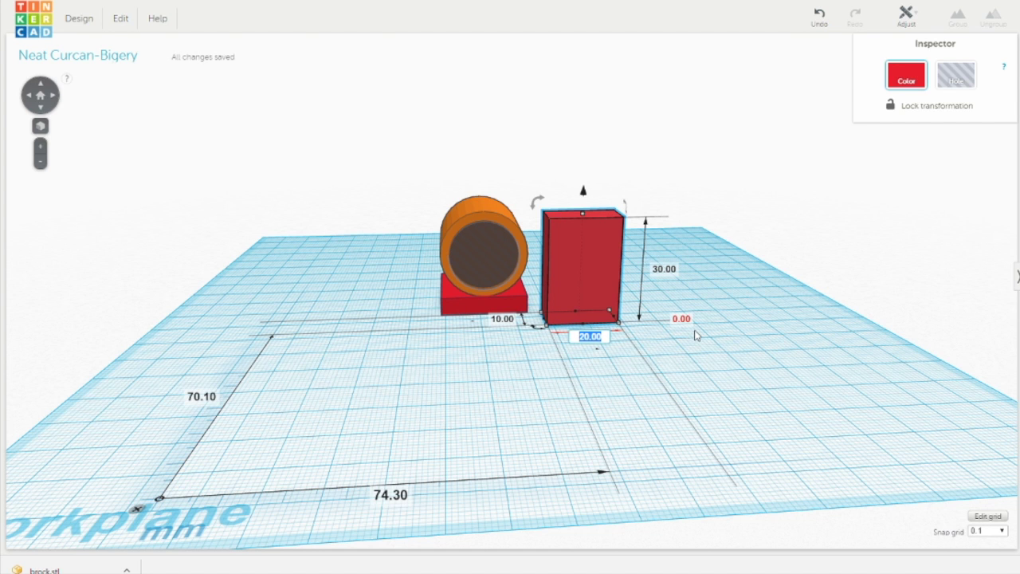
drag(597, 287, 493, 269)
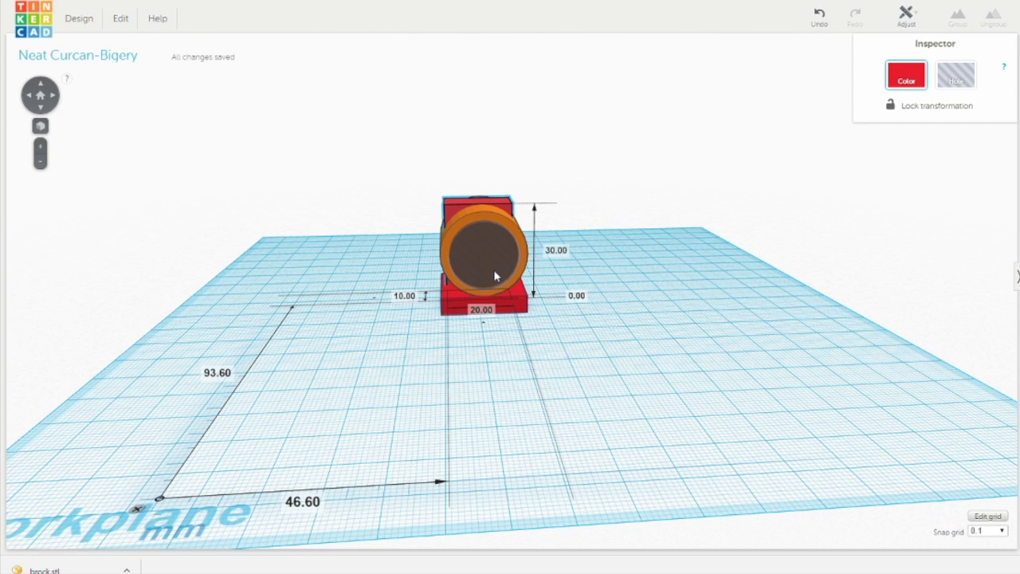
drag(493, 270, 493, 269)
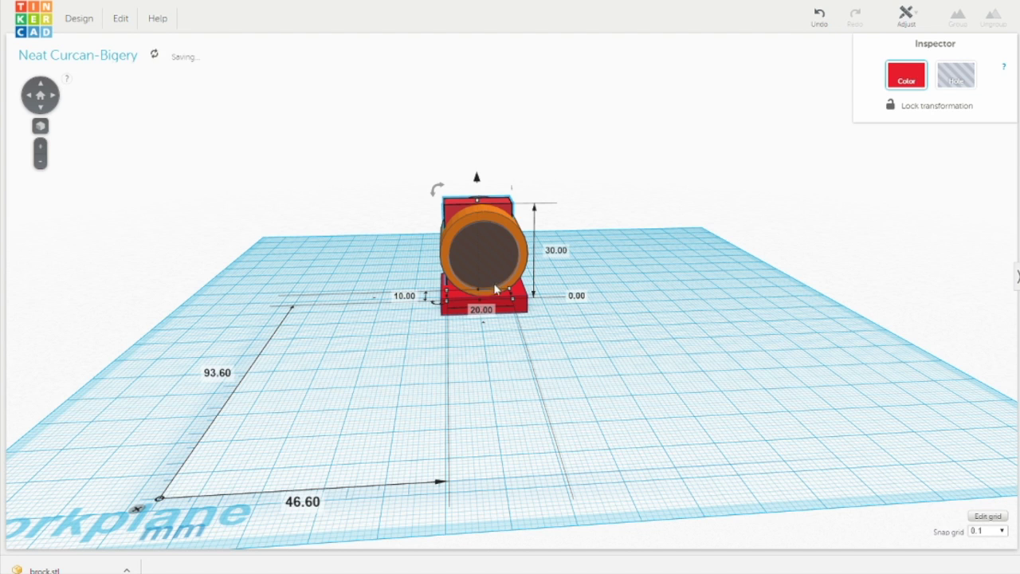
- Align the upright red box with the tube so they are centred across the tube's width
click(449, 267)
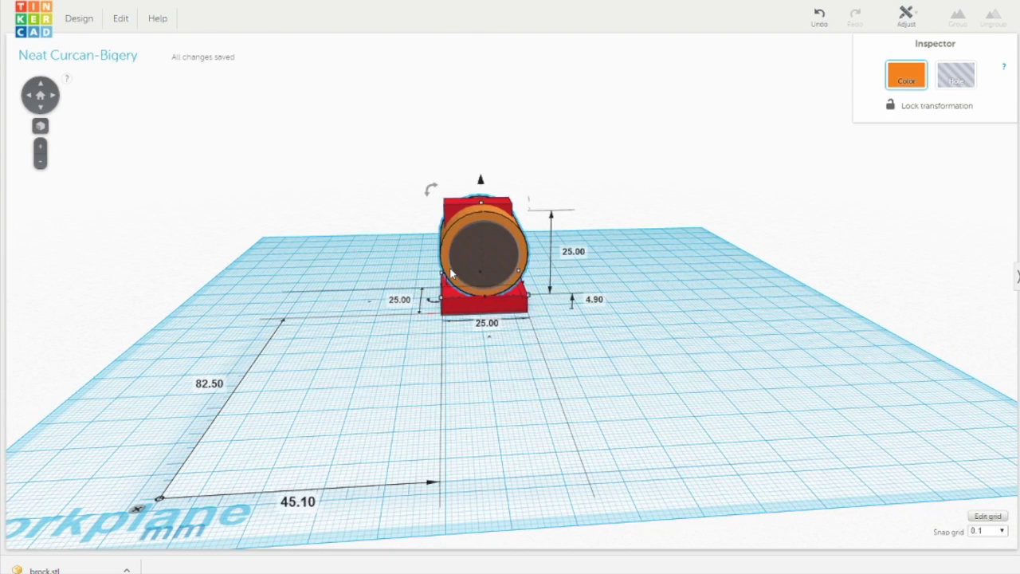
shift+click(451, 212)
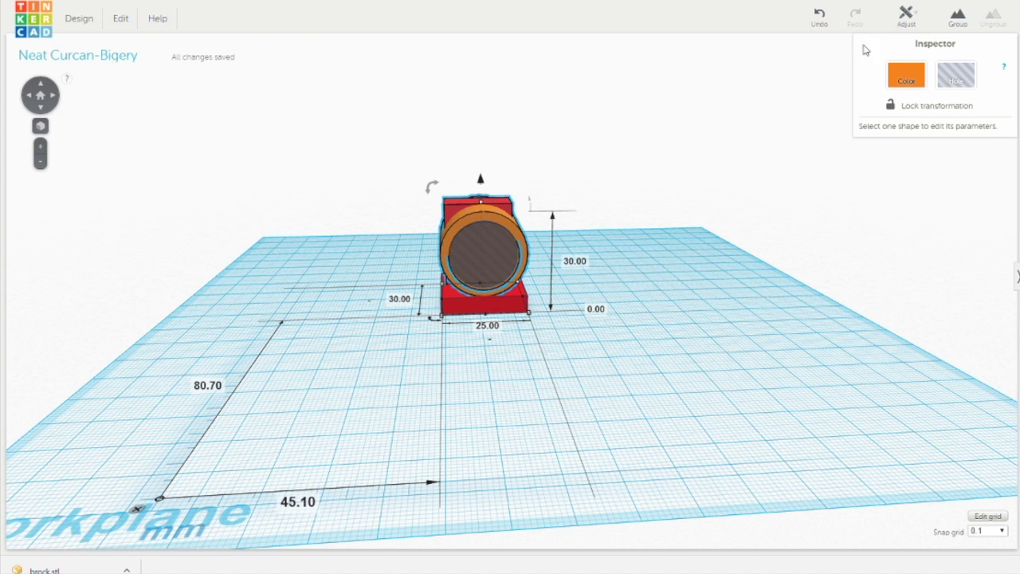
click(906, 14)
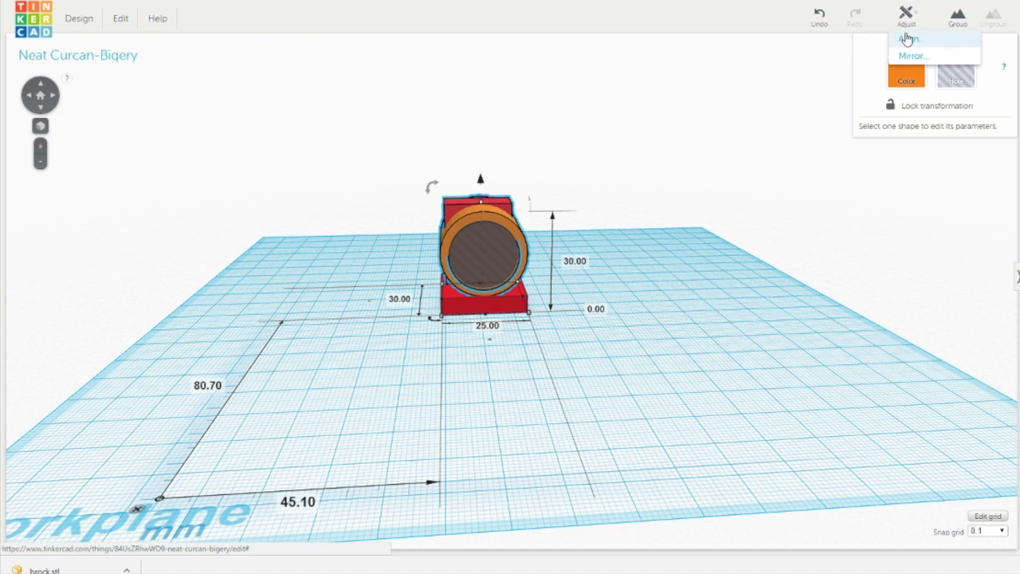
click(909, 38)
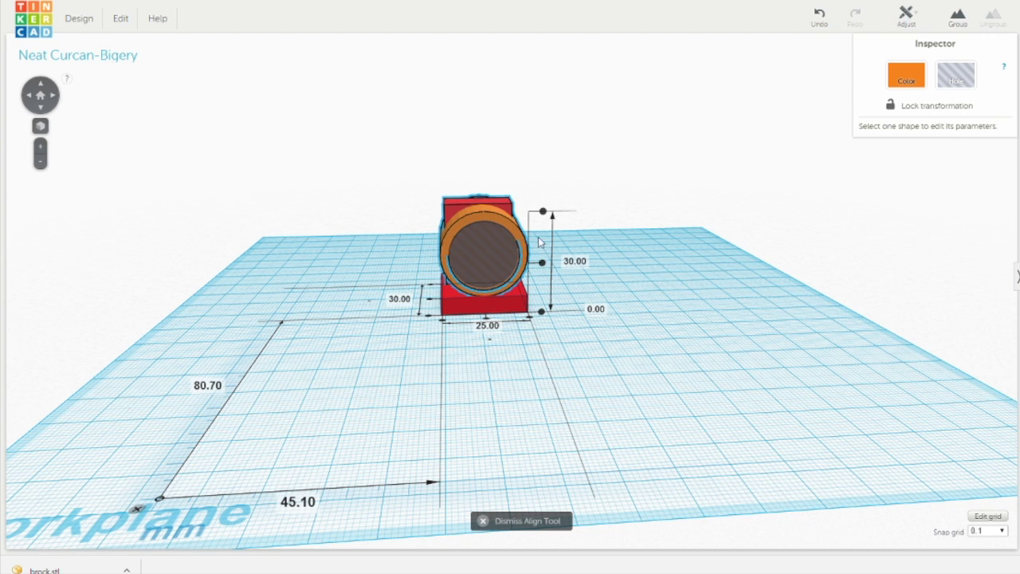
click(491, 318)
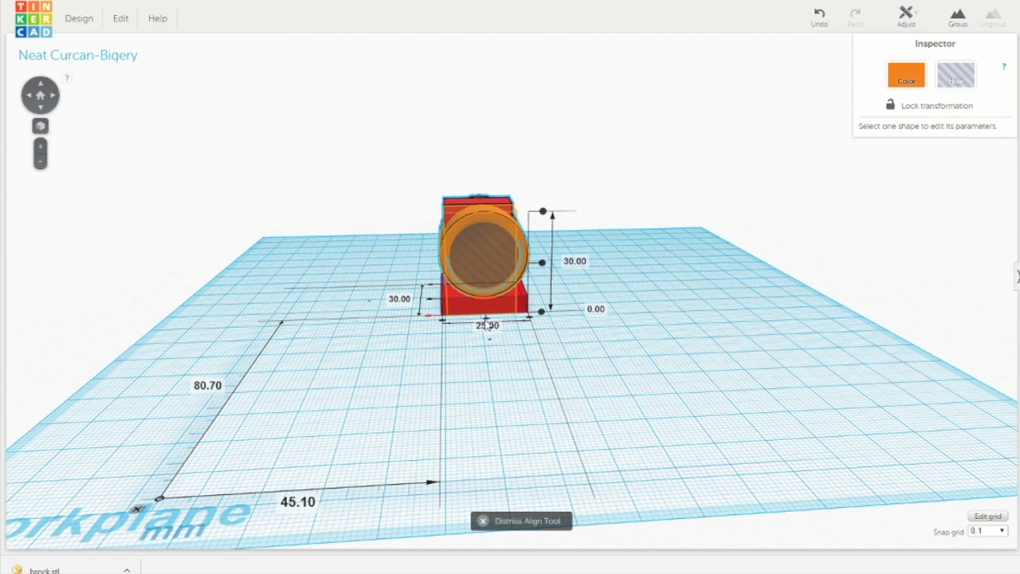
click(508, 370)
- Nudge the upright red box along the tube to about mid-length, 89.5 mm from the ruler origin
right_drag(513, 386, 481, 293)
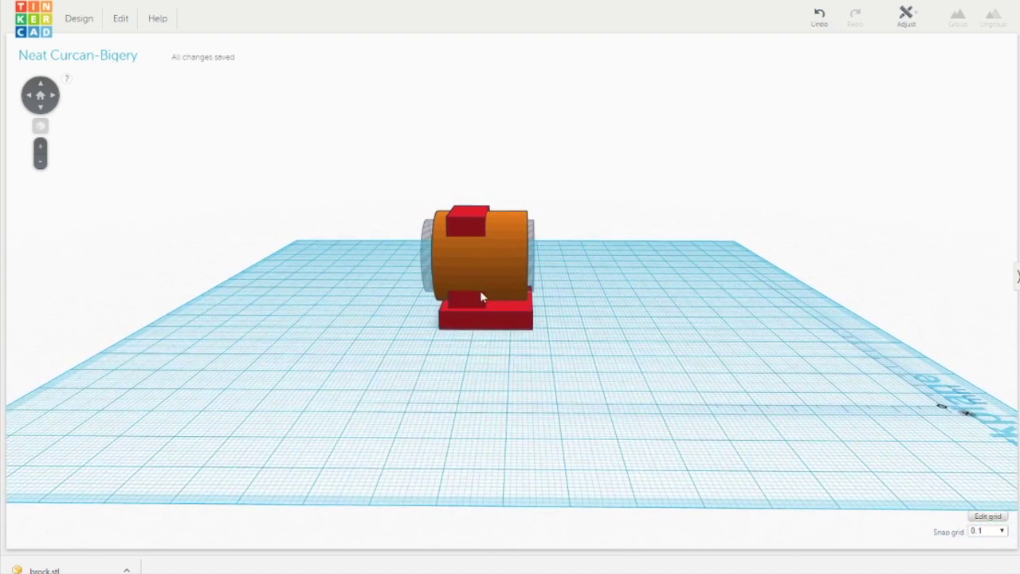
click(480, 304)
key(Right)
key(Right)
key(Right)
key(Right)
key(Right)
key(Right)
key(Right)
key(Right)
key(Right)
key(Right)
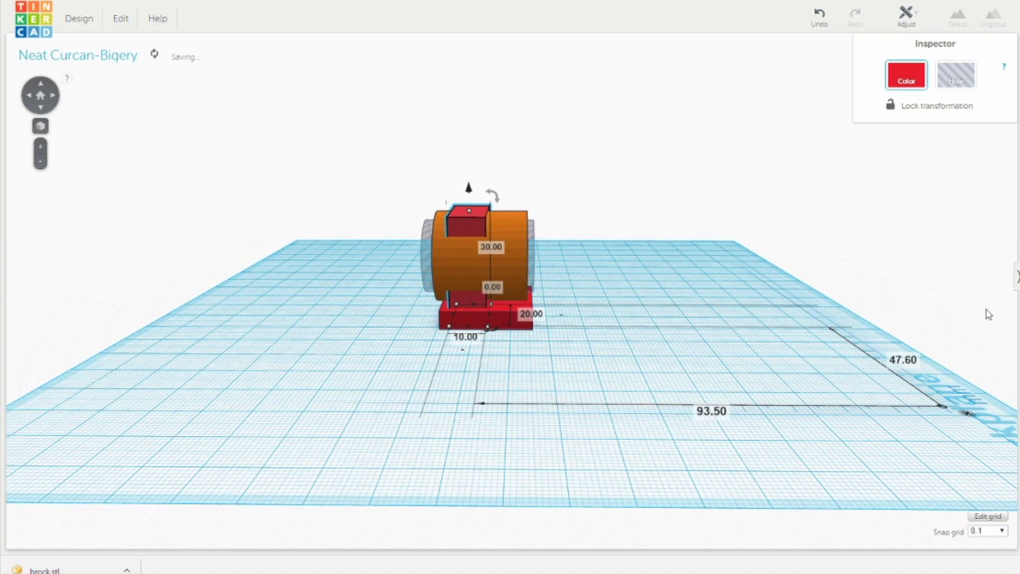
key(Right)
key(Right)
key(Right)
key(Right)
key(Right)
key(Right)
key(Right)
key(Right)
key(Right)
key(Right)
key(Right)
key(Right)
key(Right)
key(Right)
key(Right)
key(Right)
key(Right)
key(Right)
key(Right)
key(Right)
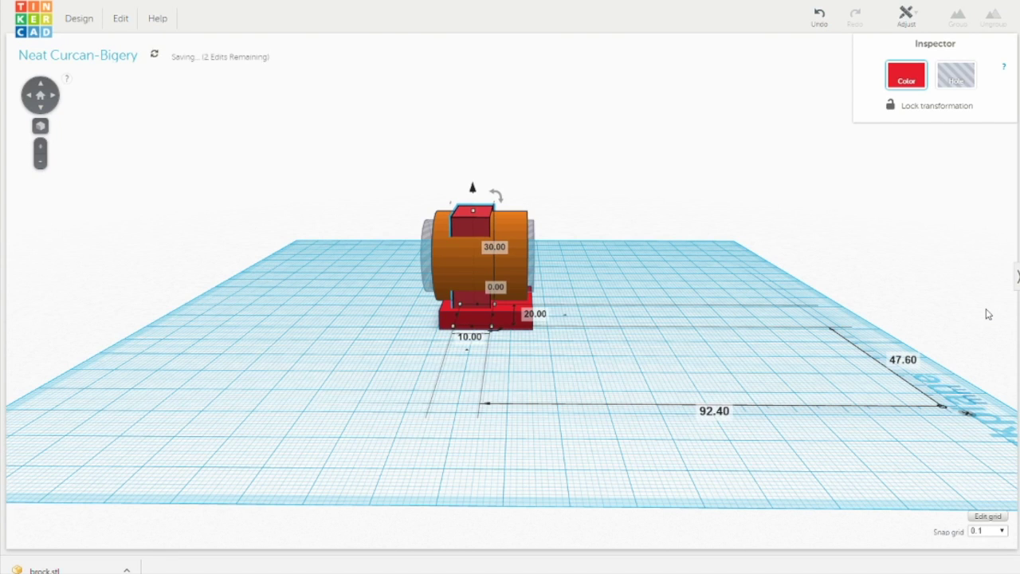
key(Right)
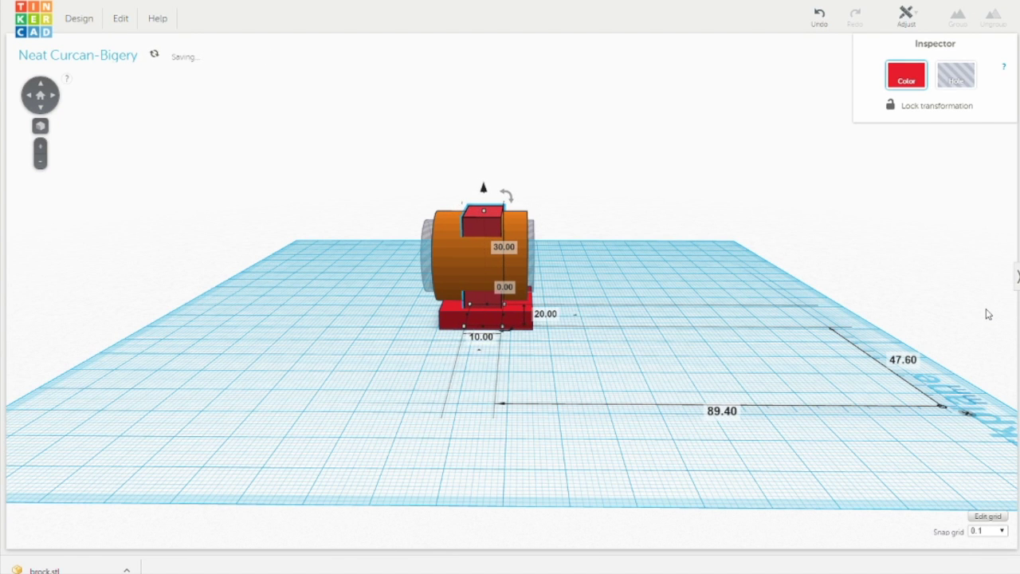
key(Left)
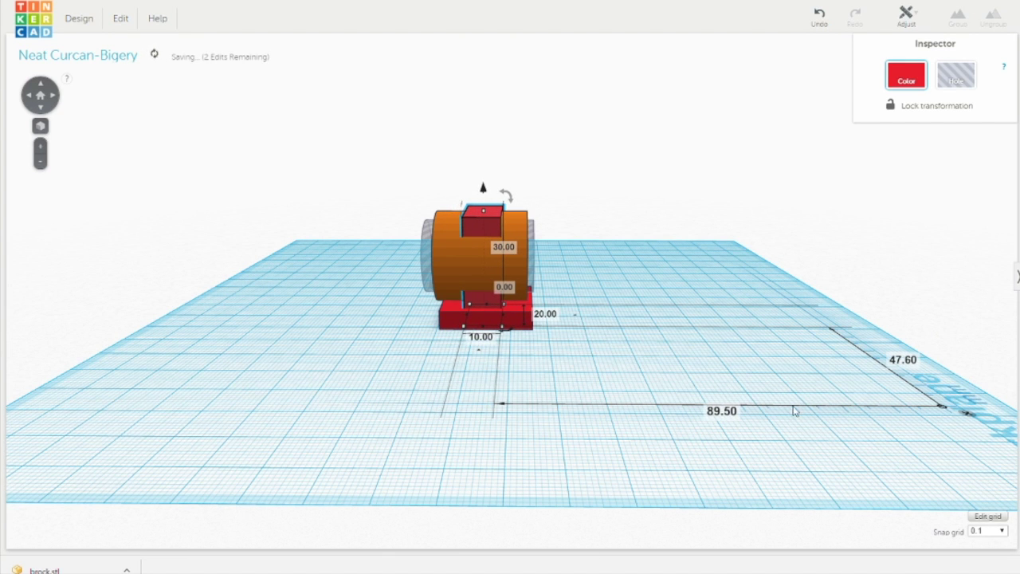
- Add a green roof-shaped wedge beside the model and rotate it upside down so its edge points downward
right_drag(751, 392, 514, 435)
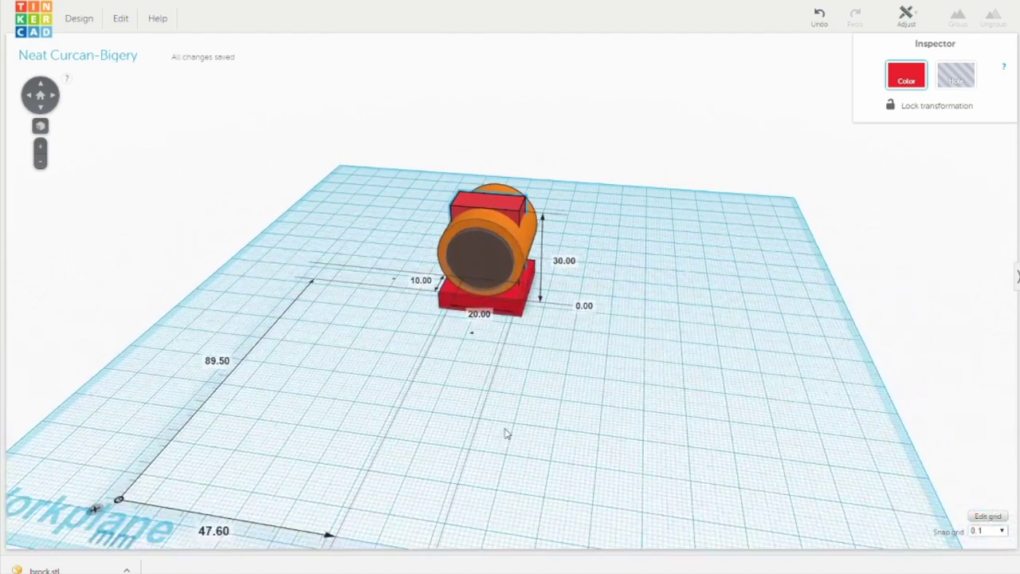
drag(1006, 426, 684, 360)
click(683, 430)
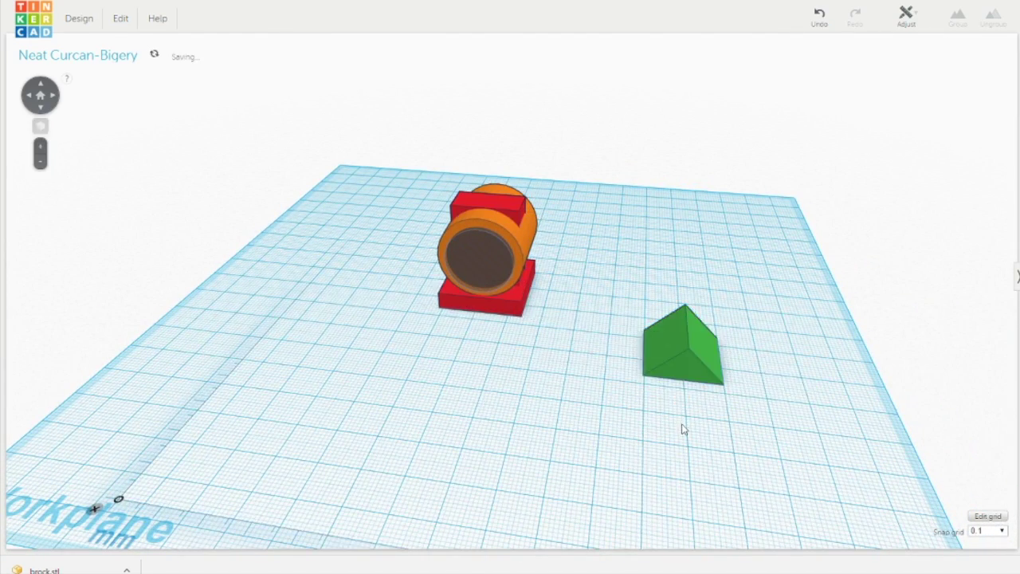
right_drag(683, 433, 689, 372)
click(682, 304)
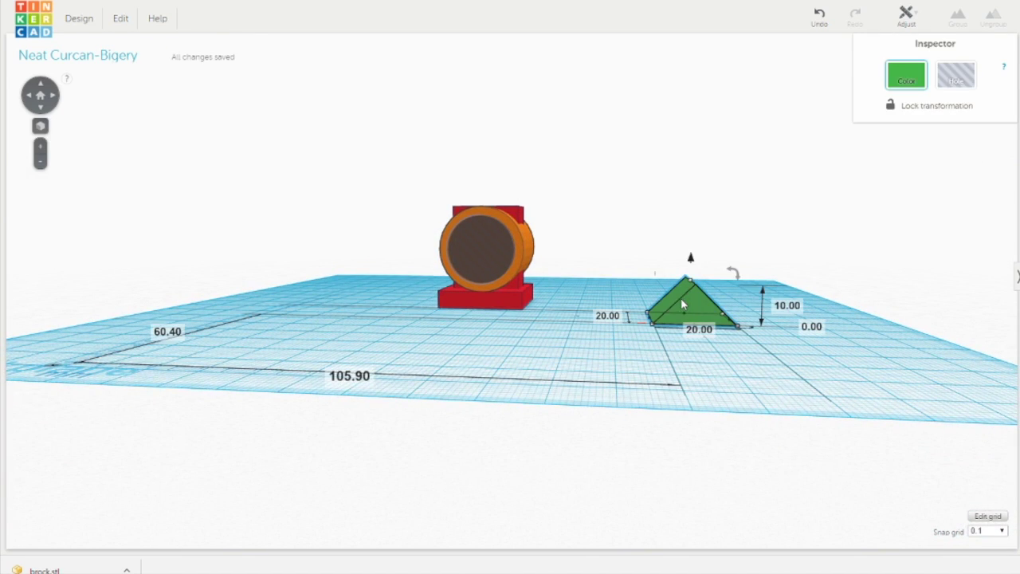
drag(740, 276, 639, 328)
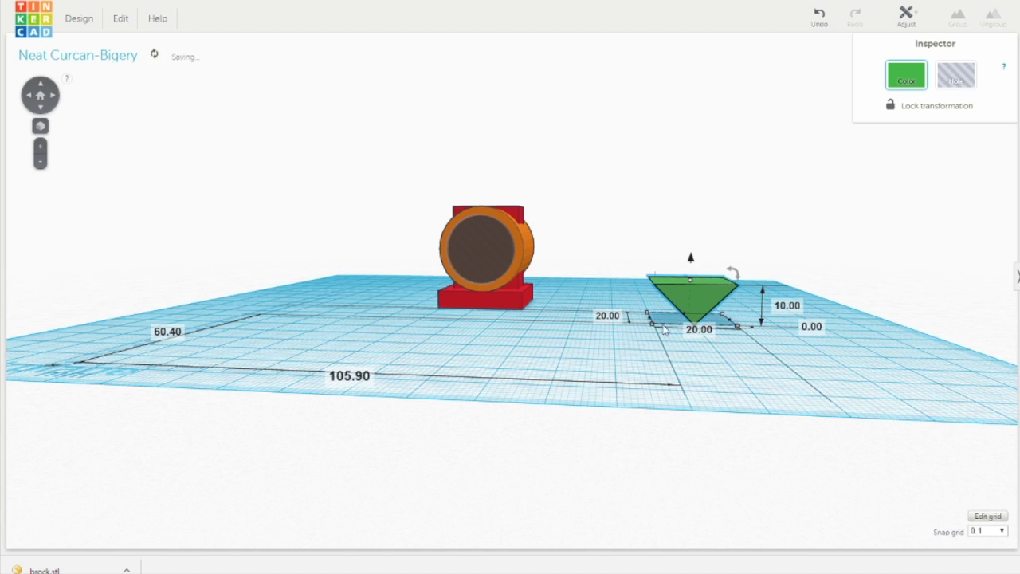
- Set the inverted wedge's length to 30 mm and turn it into a hole
right_drag(823, 372, 548, 394)
click(474, 361)
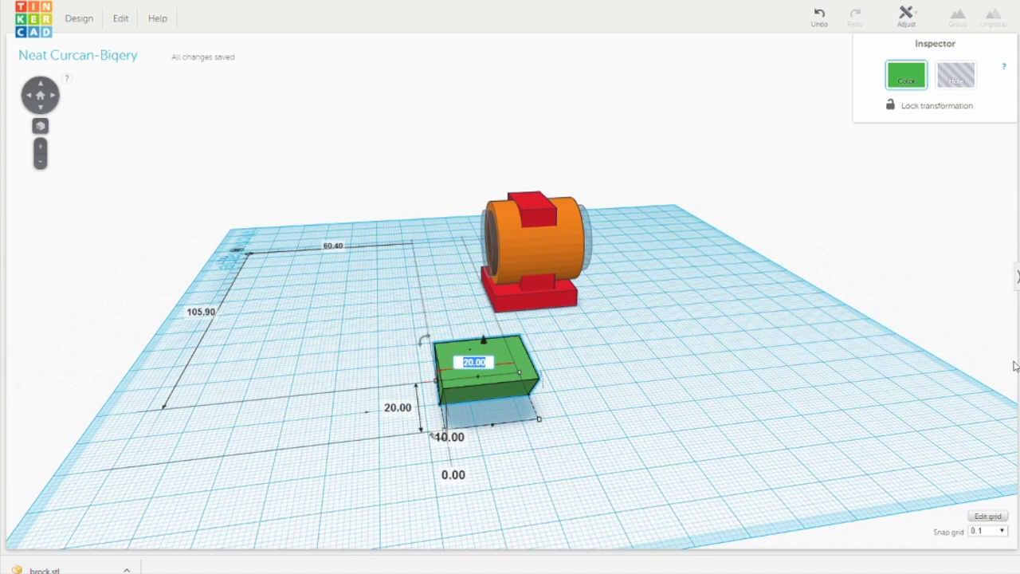
text(30)
key(Return)
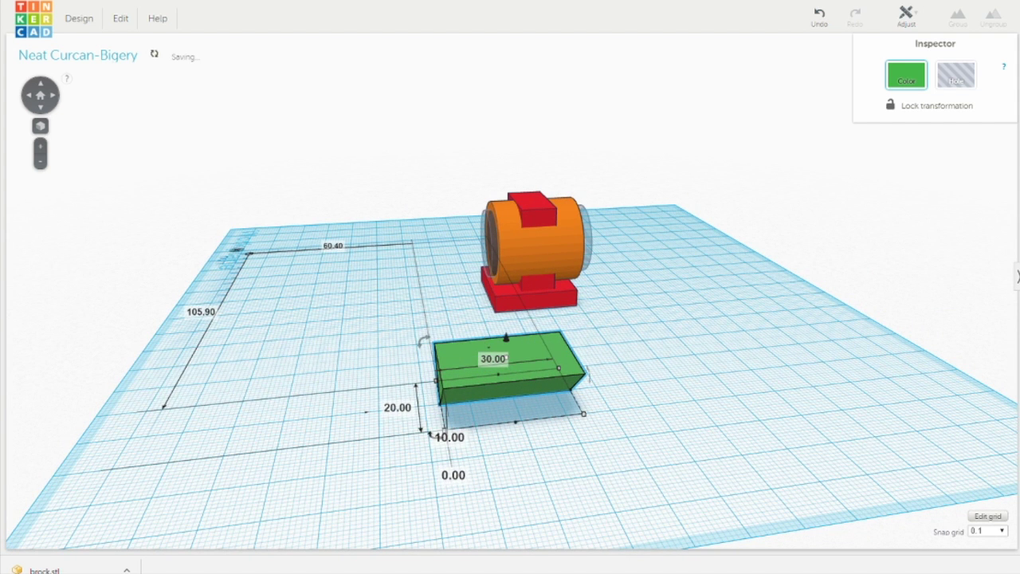
click(957, 75)
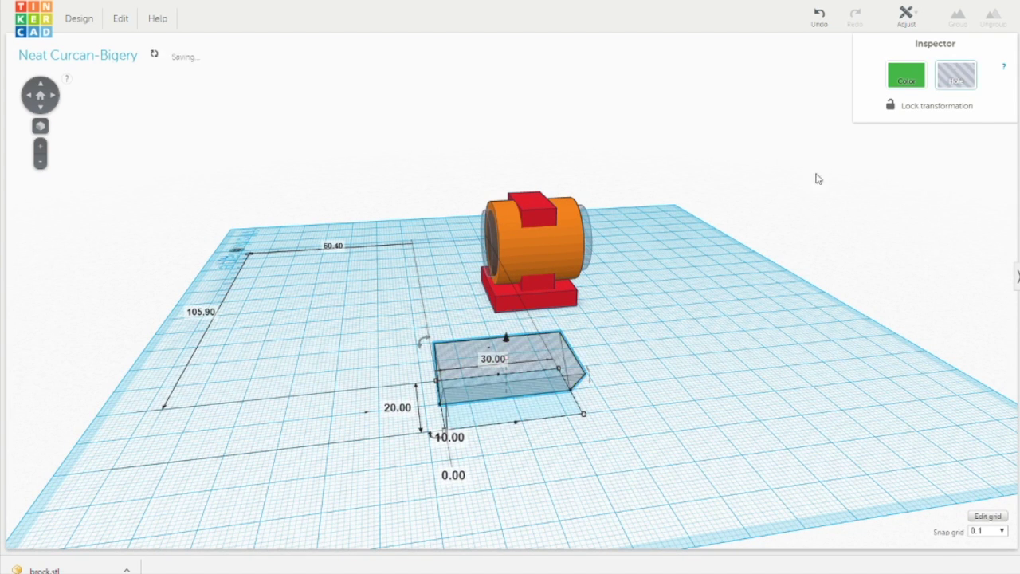
- Move the wedge hole over the top of the tube at a height of 22.3 mm above the workplane
drag(528, 358, 526, 169)
right_drag(426, 414, 593, 228)
drag(586, 201, 502, 194)
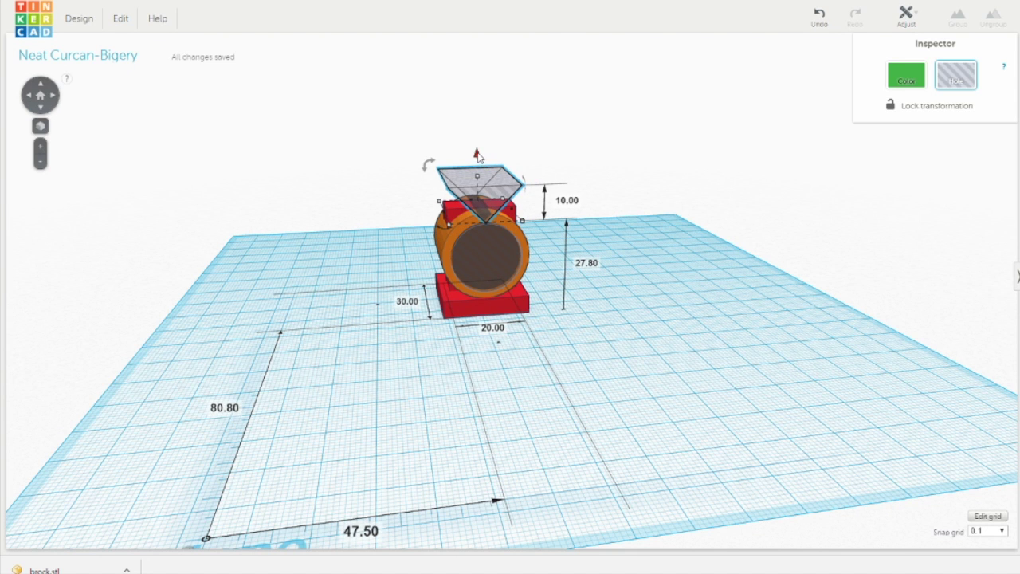
drag(479, 156, 483, 174)
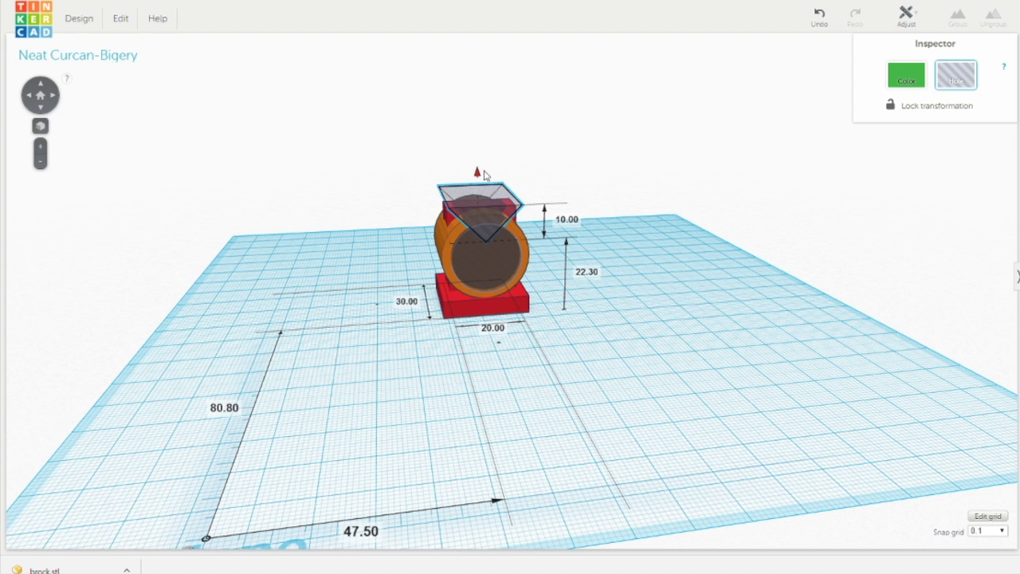
drag(484, 176, 483, 176)
- Set the wedge hole's height to 15 mm
click(567, 220)
text(15)
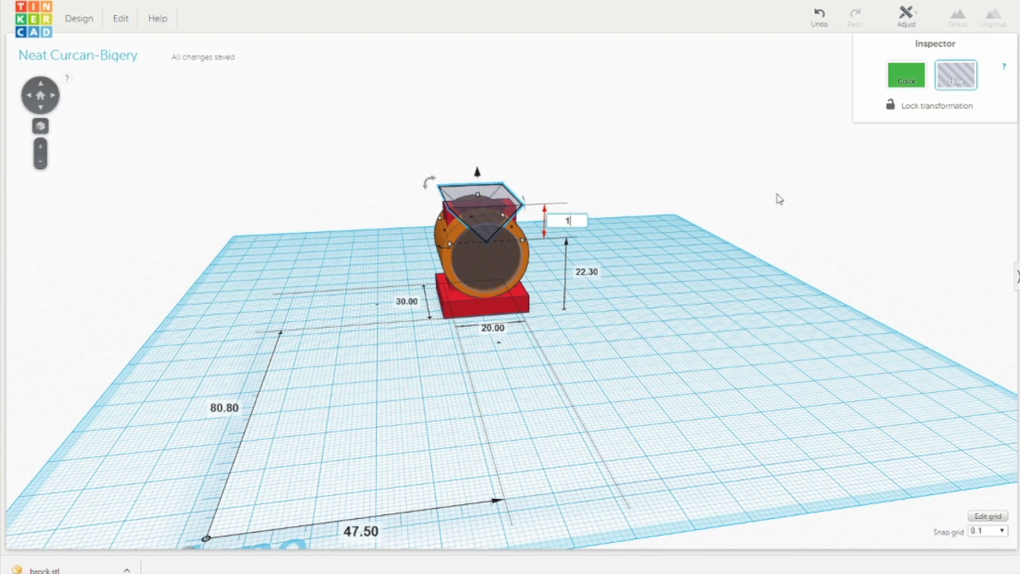
key(Return)
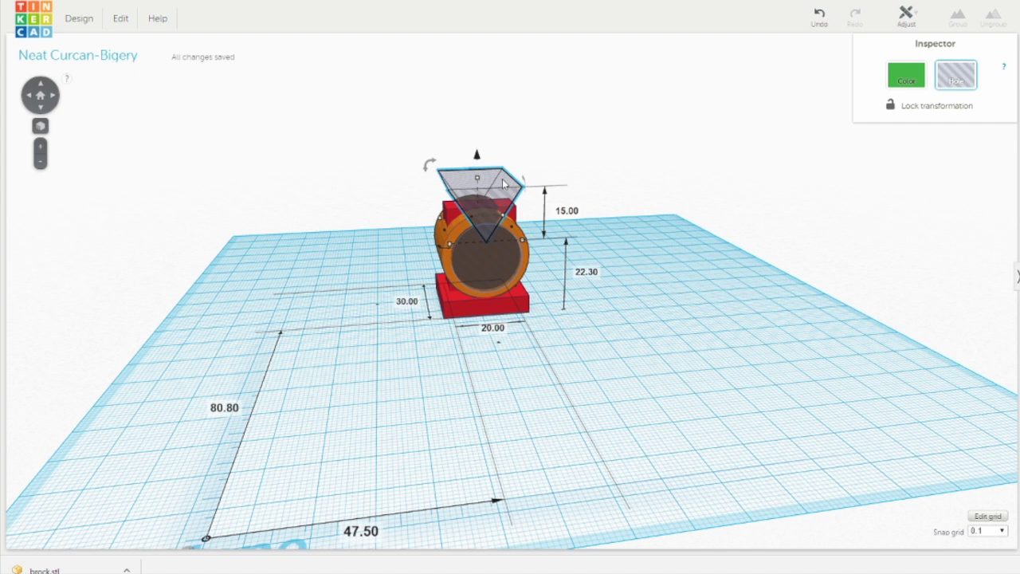
- Move the wedge hole along the tube's axis to about 79.7 mm from the ruler origin, covering the tube's full length
drag(495, 178, 508, 200)
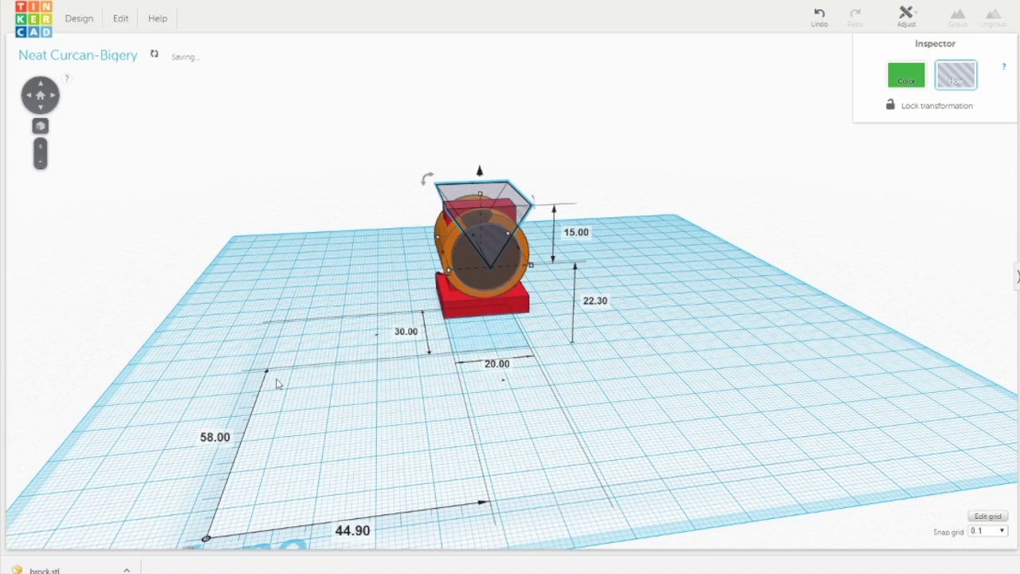
right_drag(354, 365, 570, 224)
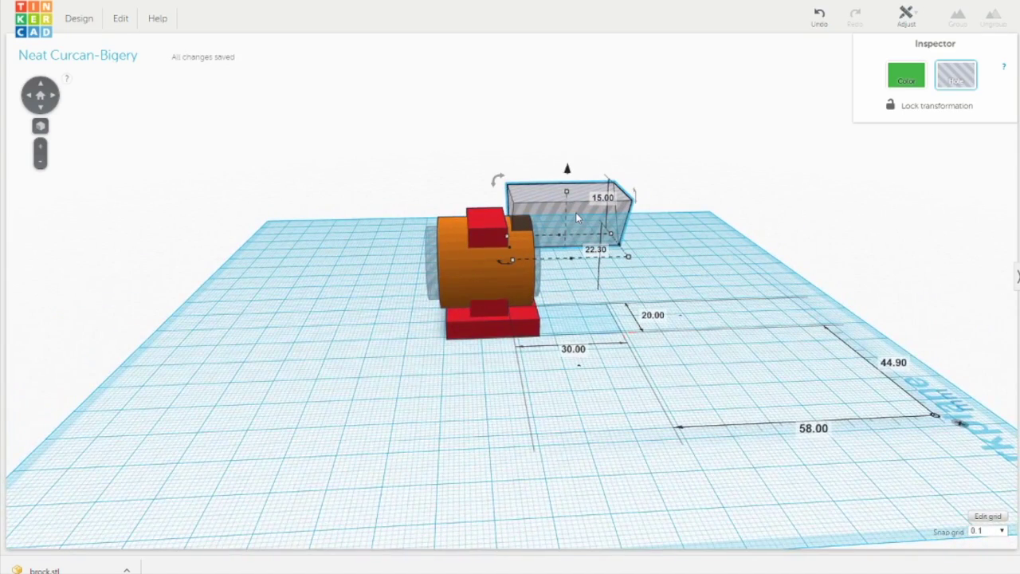
key(Left)
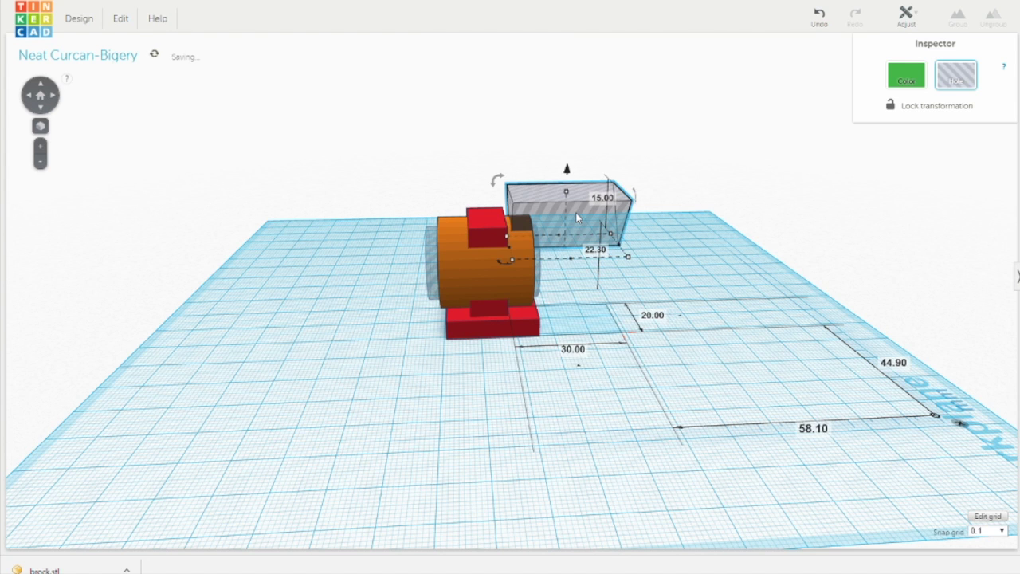
key(Left)
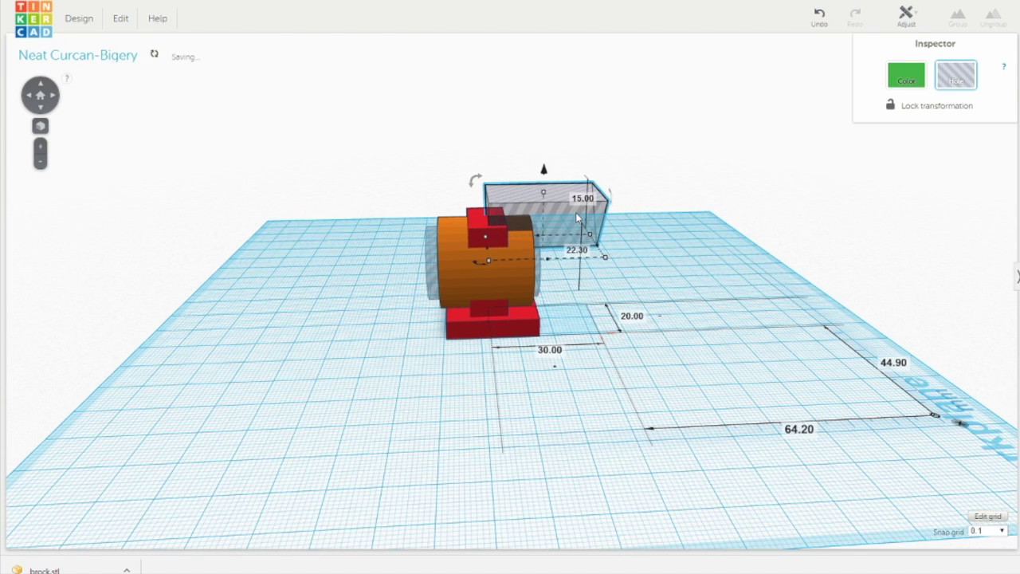
key(Left)
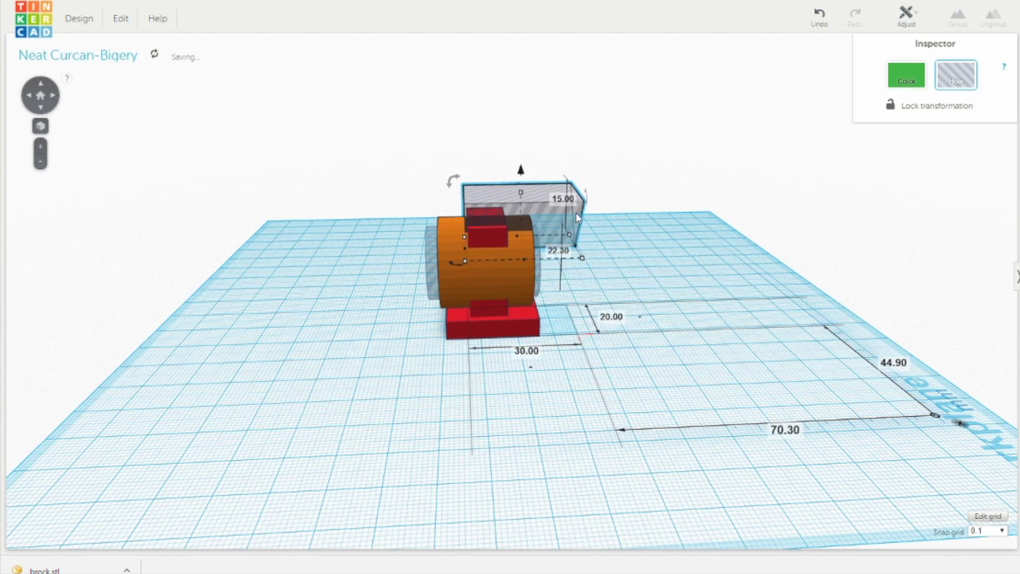
key(Left)
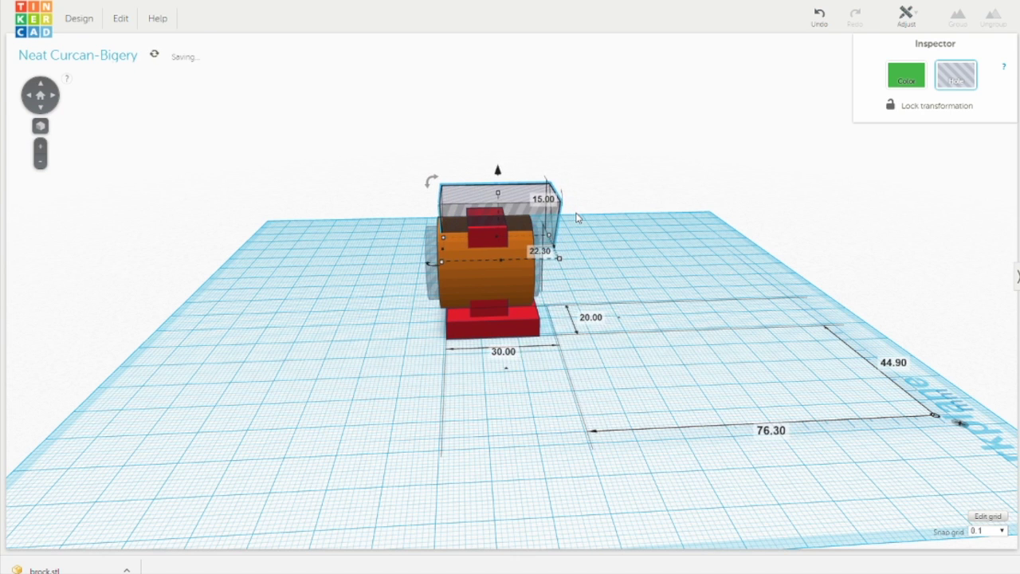
key(Left)
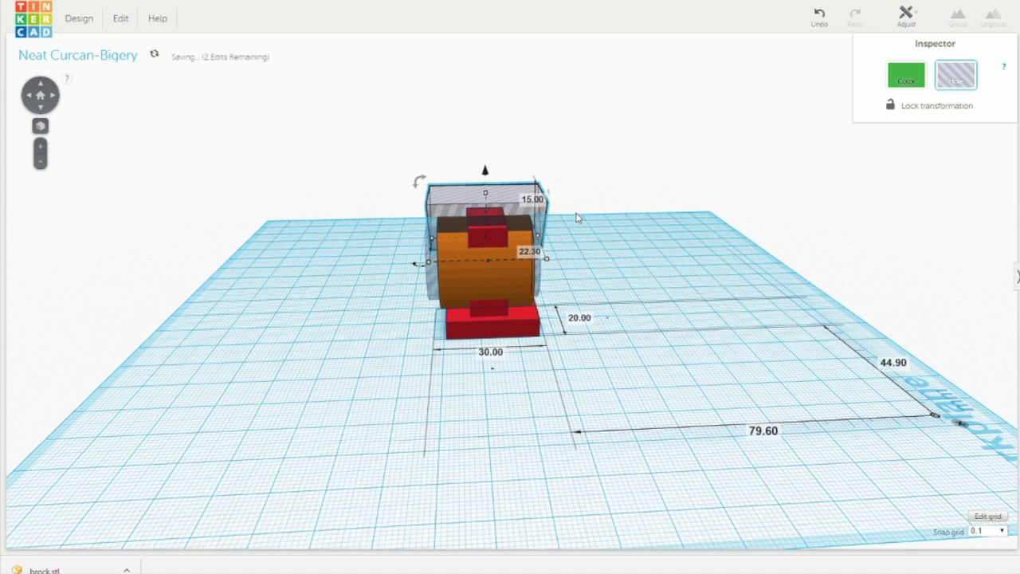
- Select all the shapes and align their centres across the width of the tube
right_drag(308, 405, 107, 414)
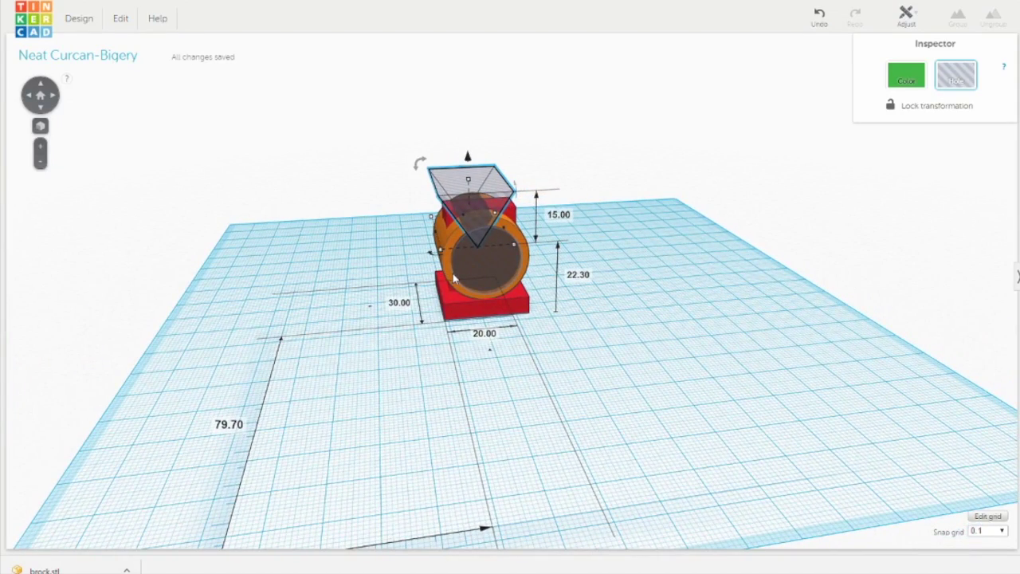
drag(349, 125, 634, 363)
click(906, 22)
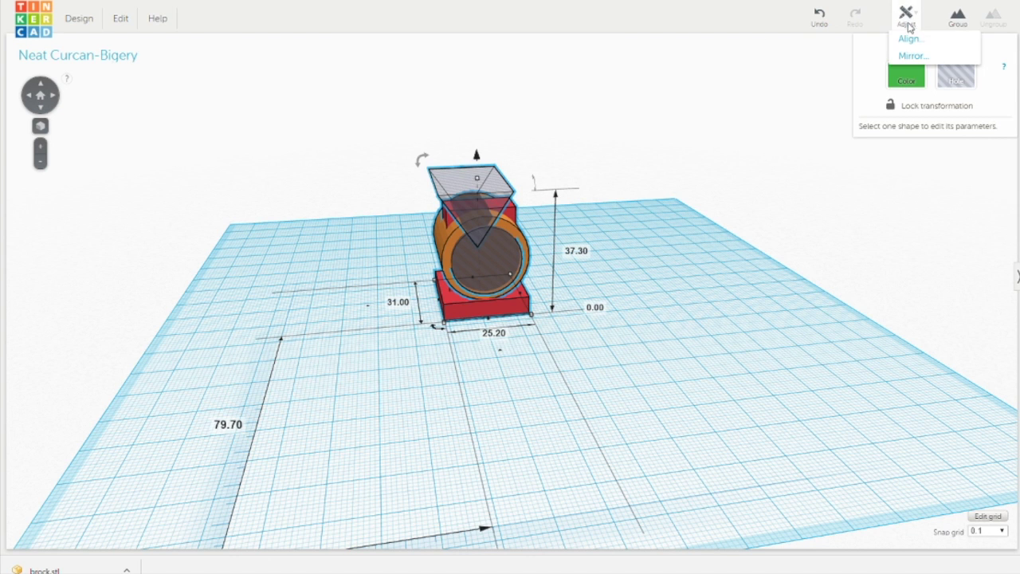
click(909, 38)
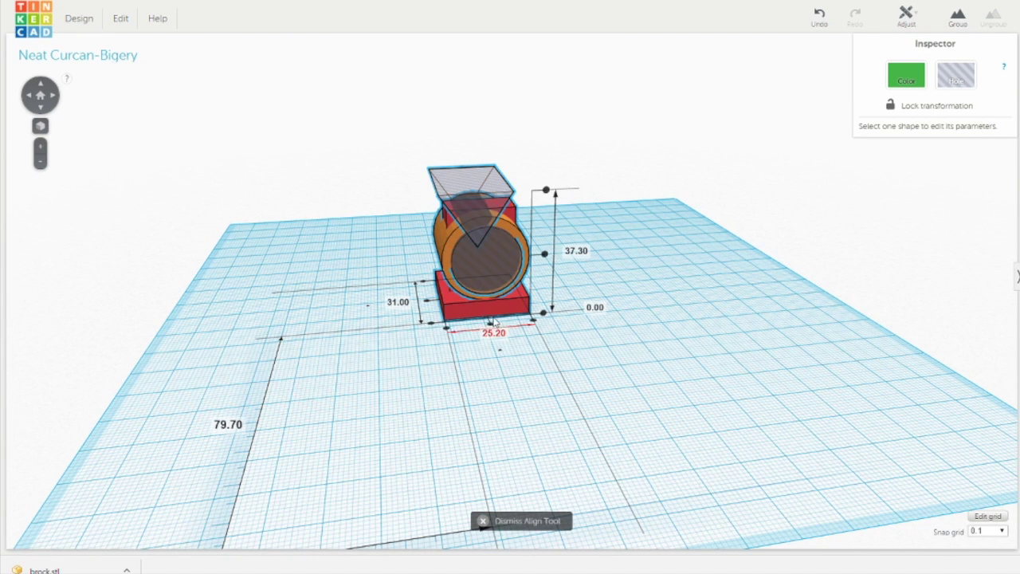
click(492, 328)
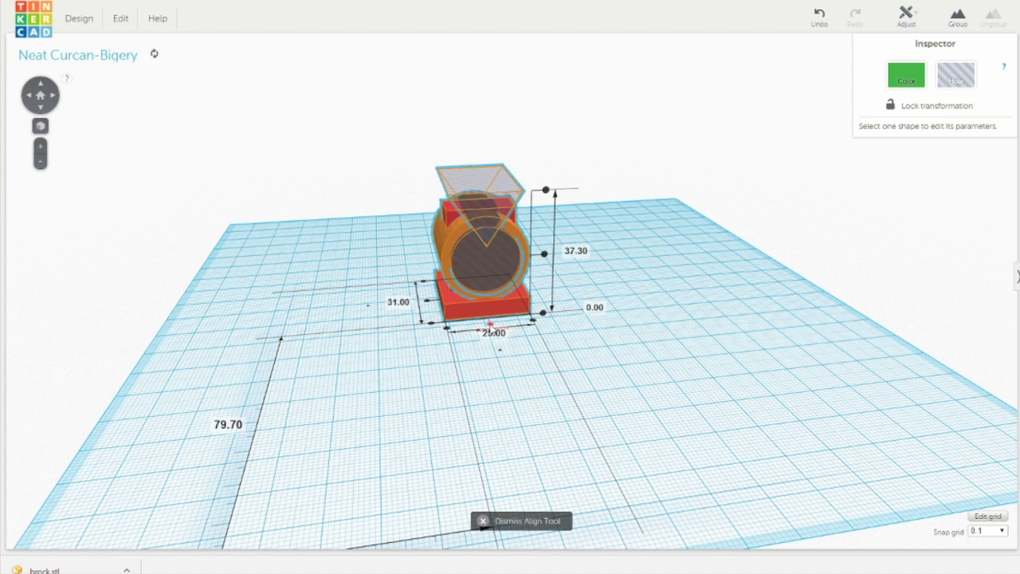
click(501, 365)
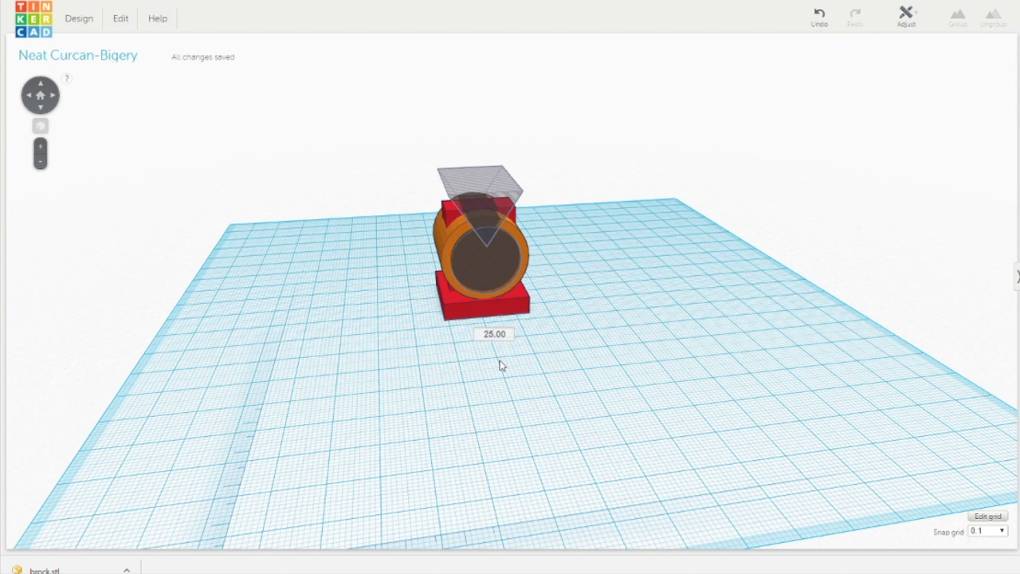
- Lower the wedge hole into the tube to a height of 16.7 mm above the workplane
right_drag(519, 378, 492, 350)
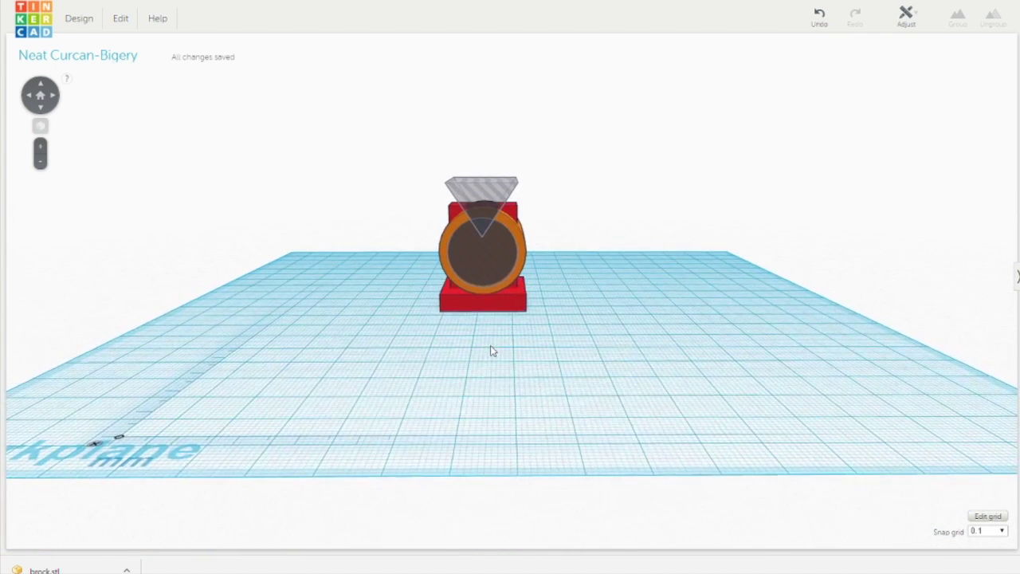
click(485, 194)
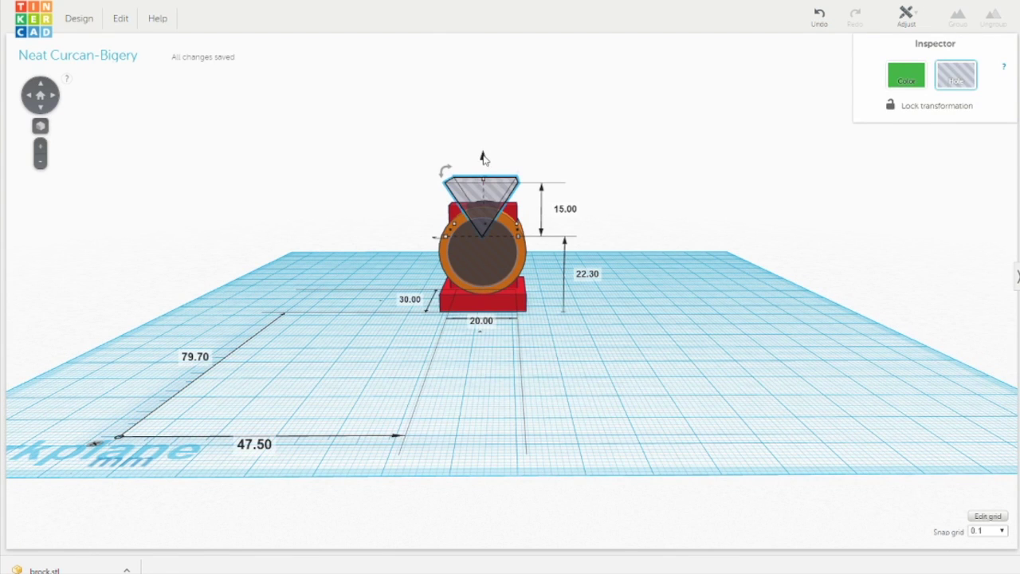
drag(482, 157, 483, 179)
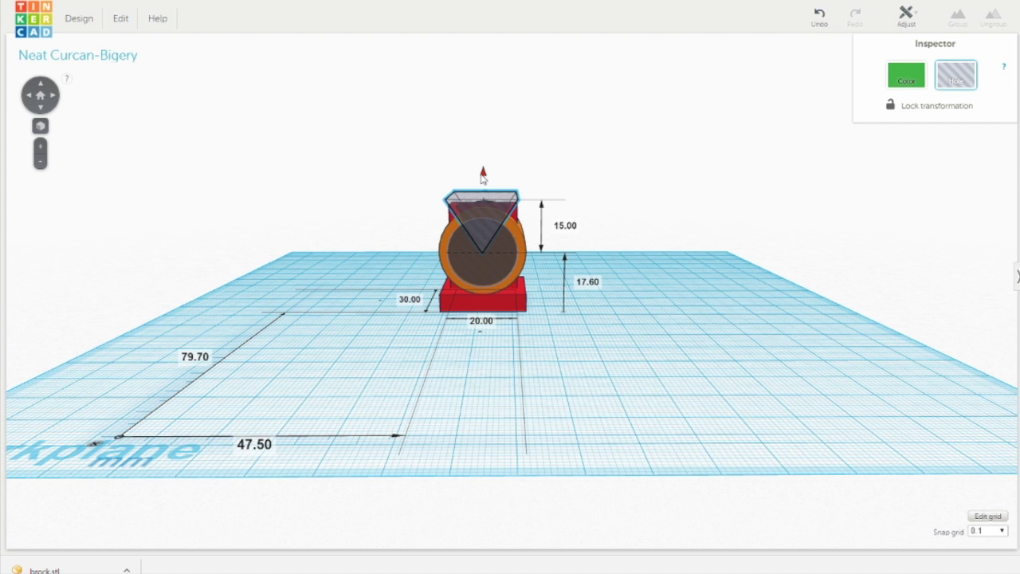
drag(483, 179, 483, 180)
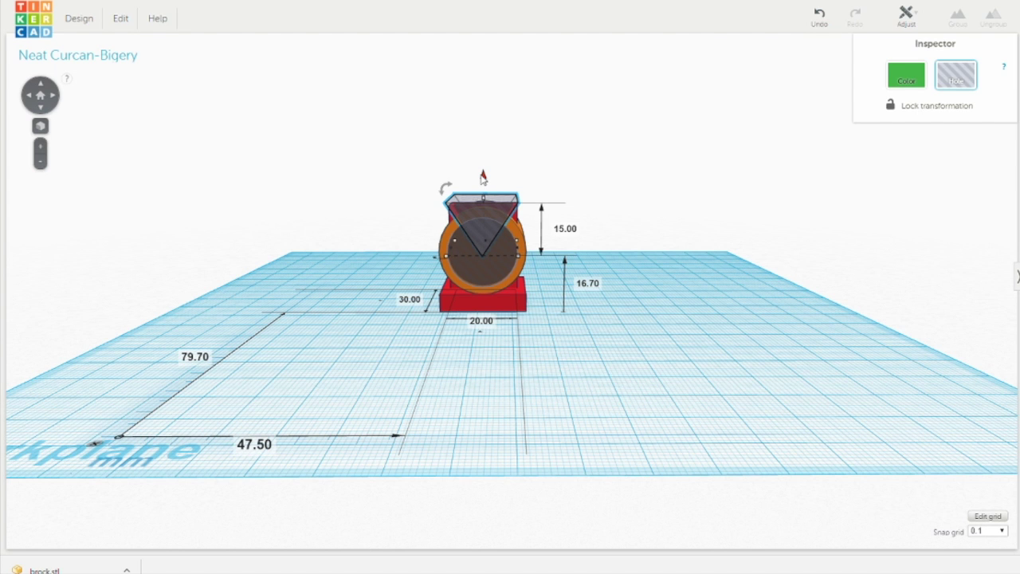
click(487, 388)
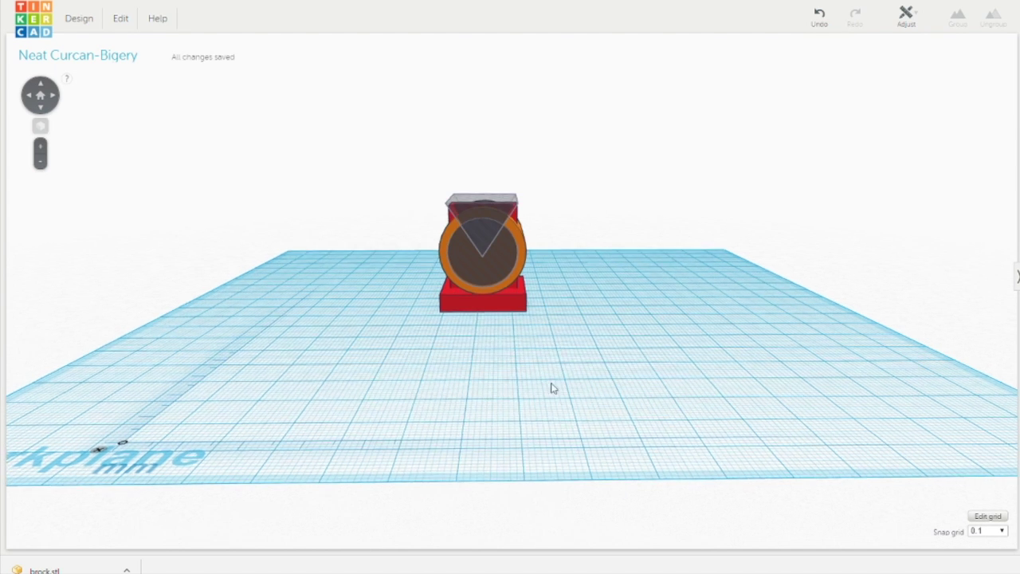
- Select the base, block, tube and hole shapes and group them to cut the bore and V-shaped opening
right_drag(551, 387, 678, 430)
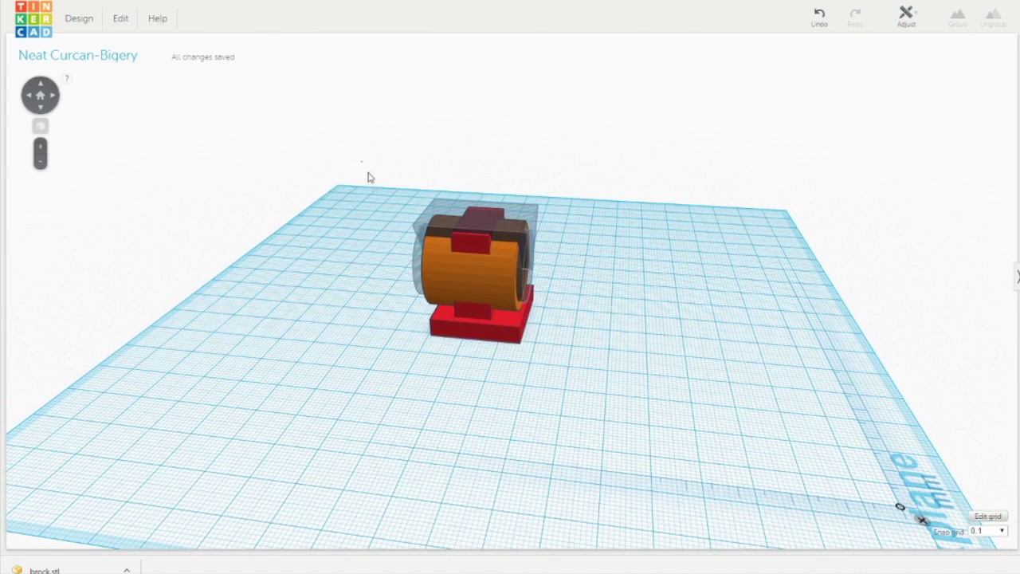
drag(360, 160, 645, 399)
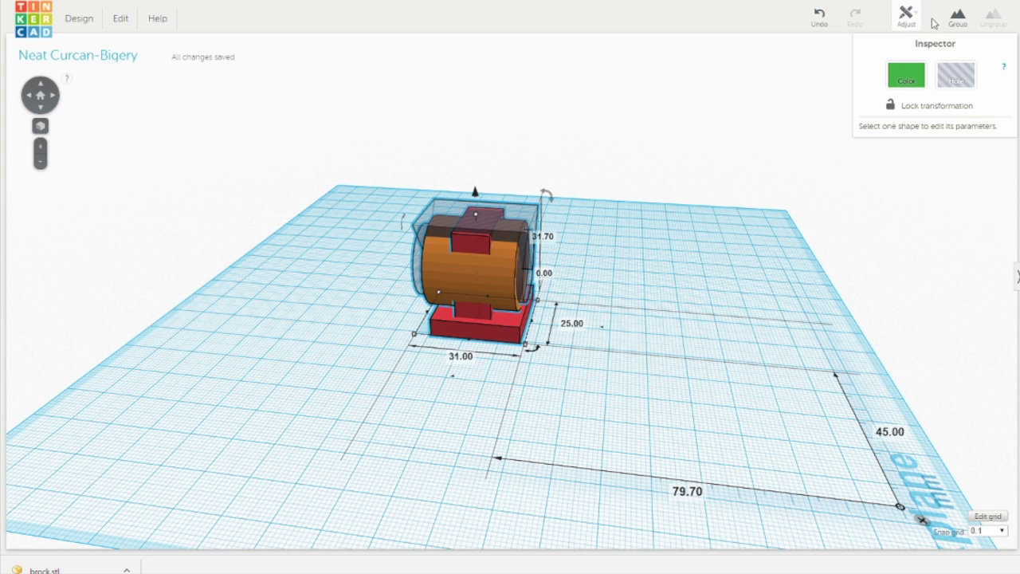
click(959, 18)
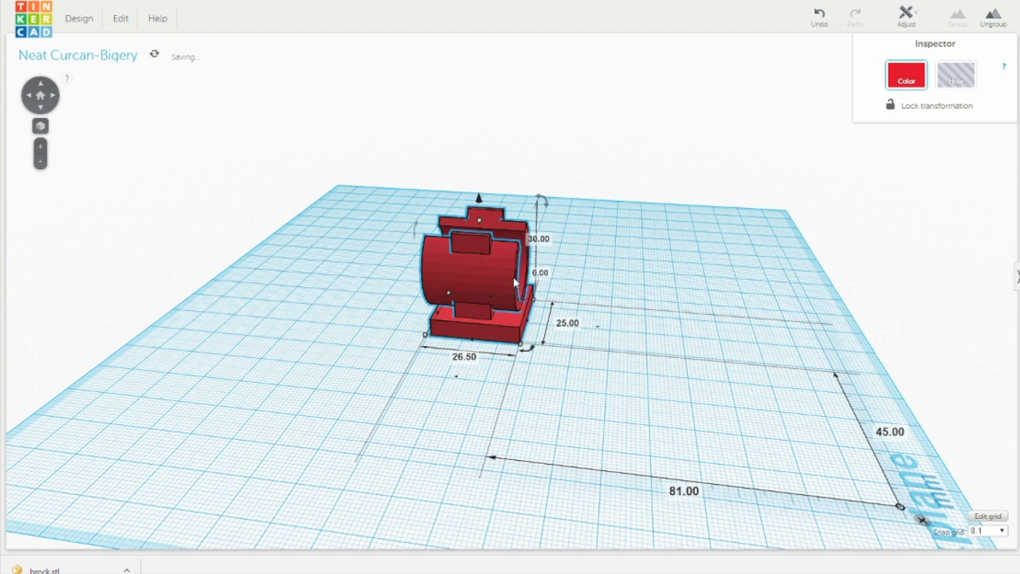
- Recolour the grouped clip model orange and check its opening from several angles
click(907, 76)
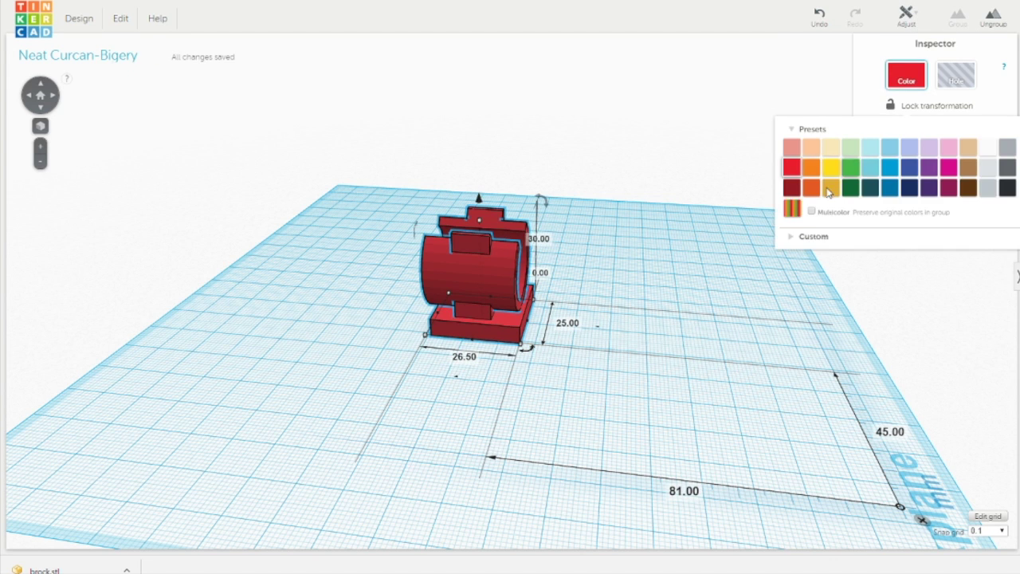
click(810, 166)
click(721, 297)
right_drag(722, 296, 485, 298)
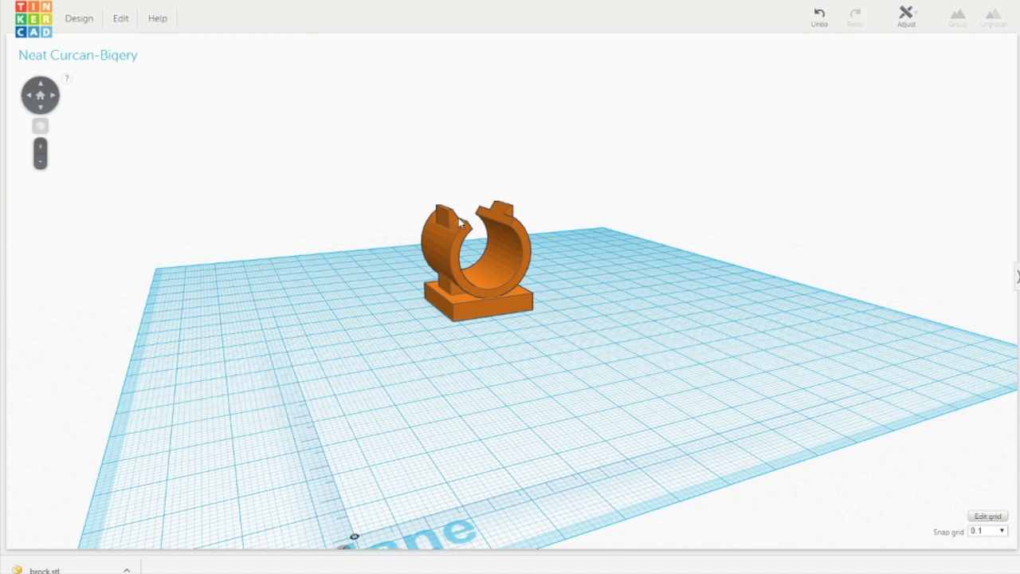
right_drag(572, 292, 518, 336)
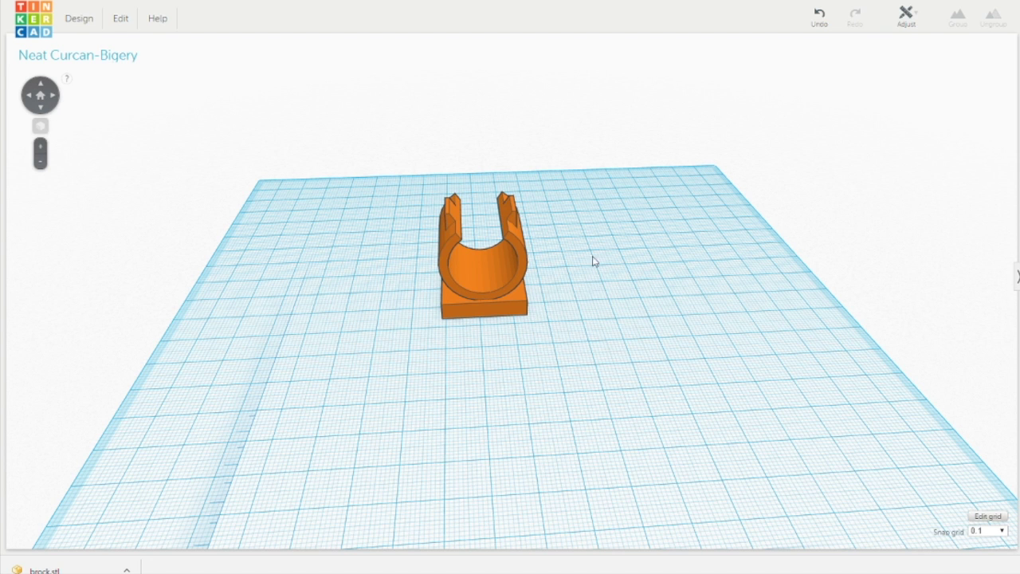
right_drag(592, 262, 592, 236)
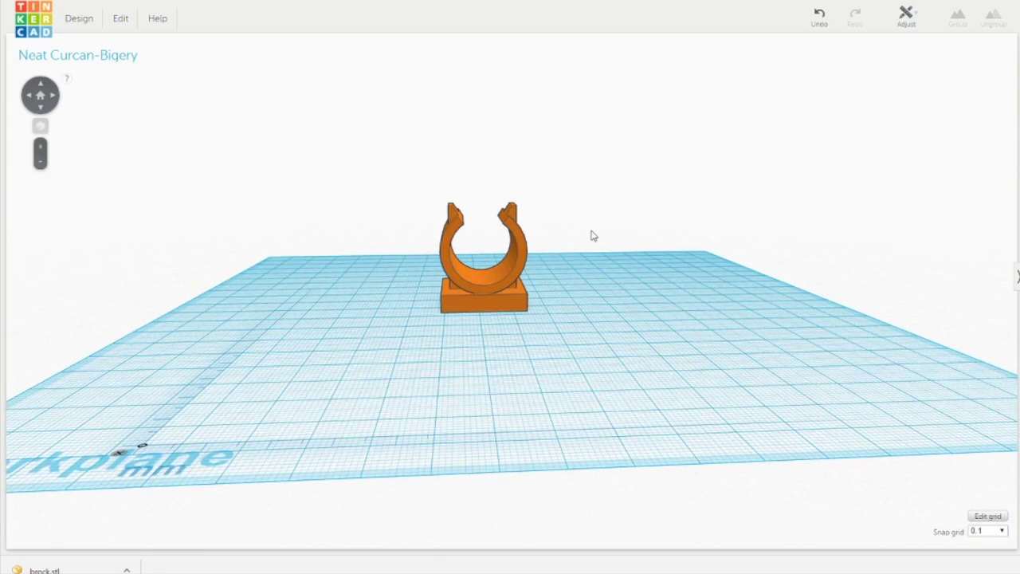